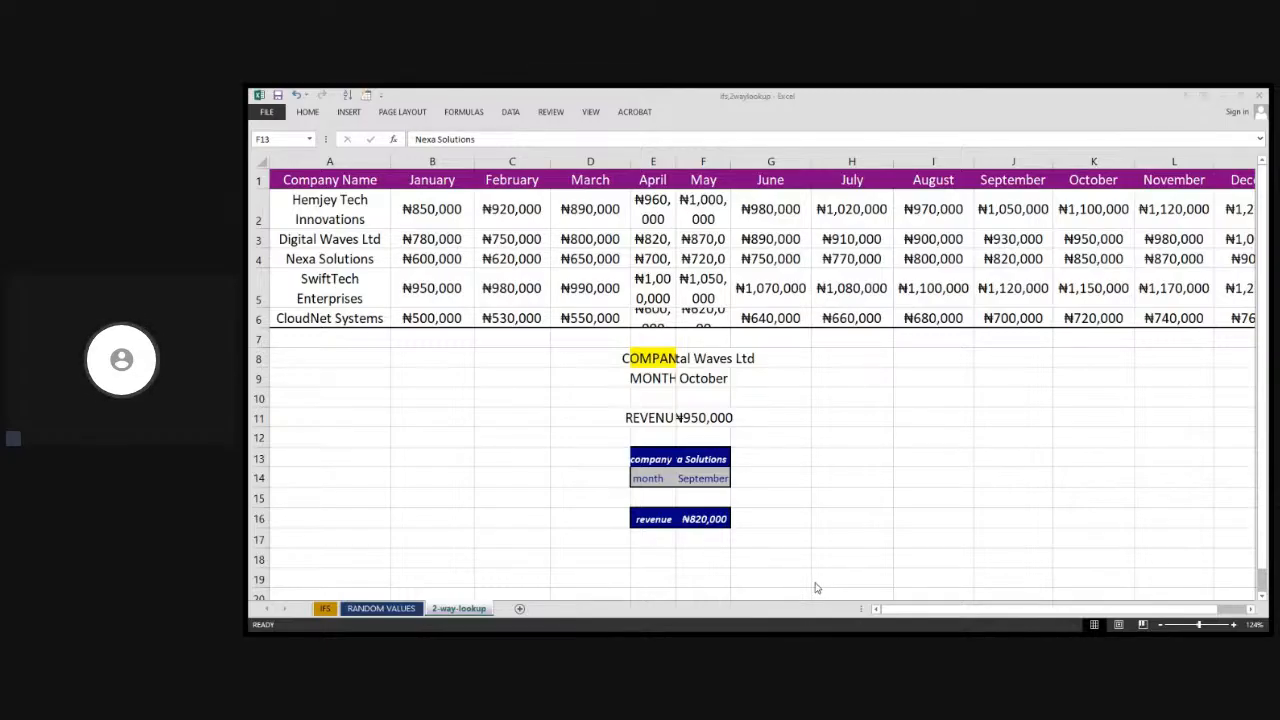
Widen column F so the company name in F13 fits, and narrow column D
click(557, 392)
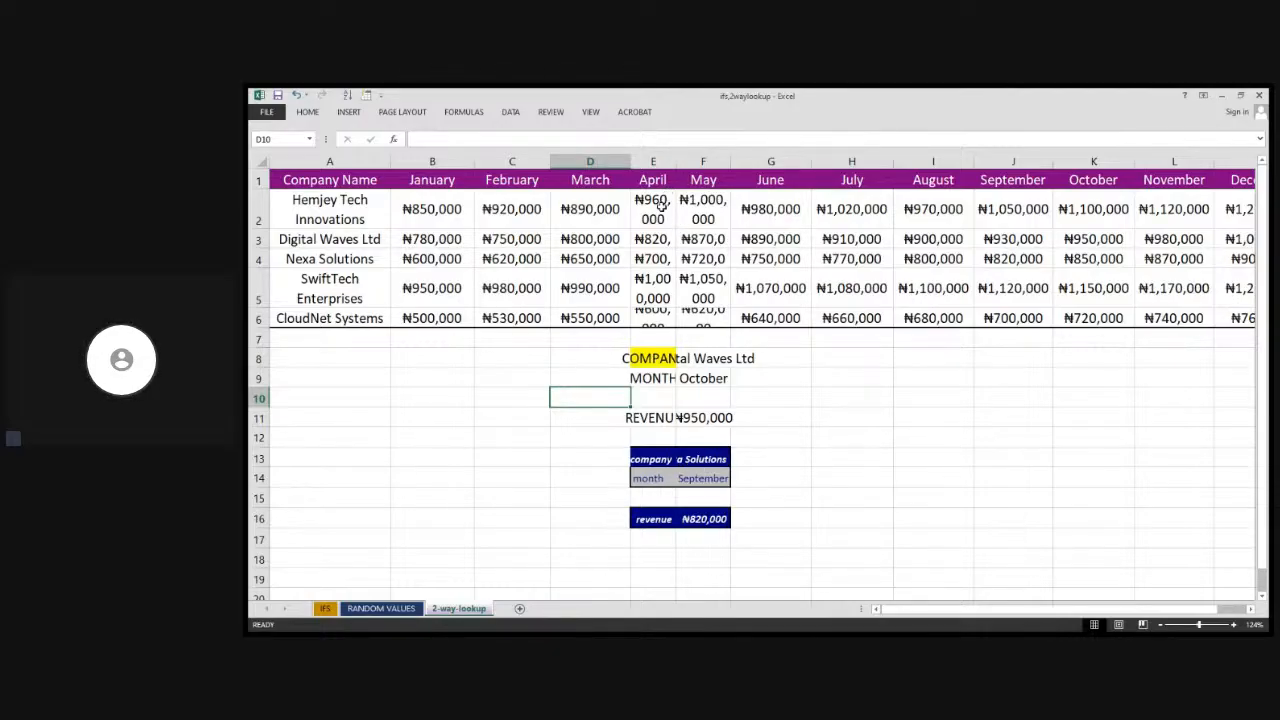
click(714, 459)
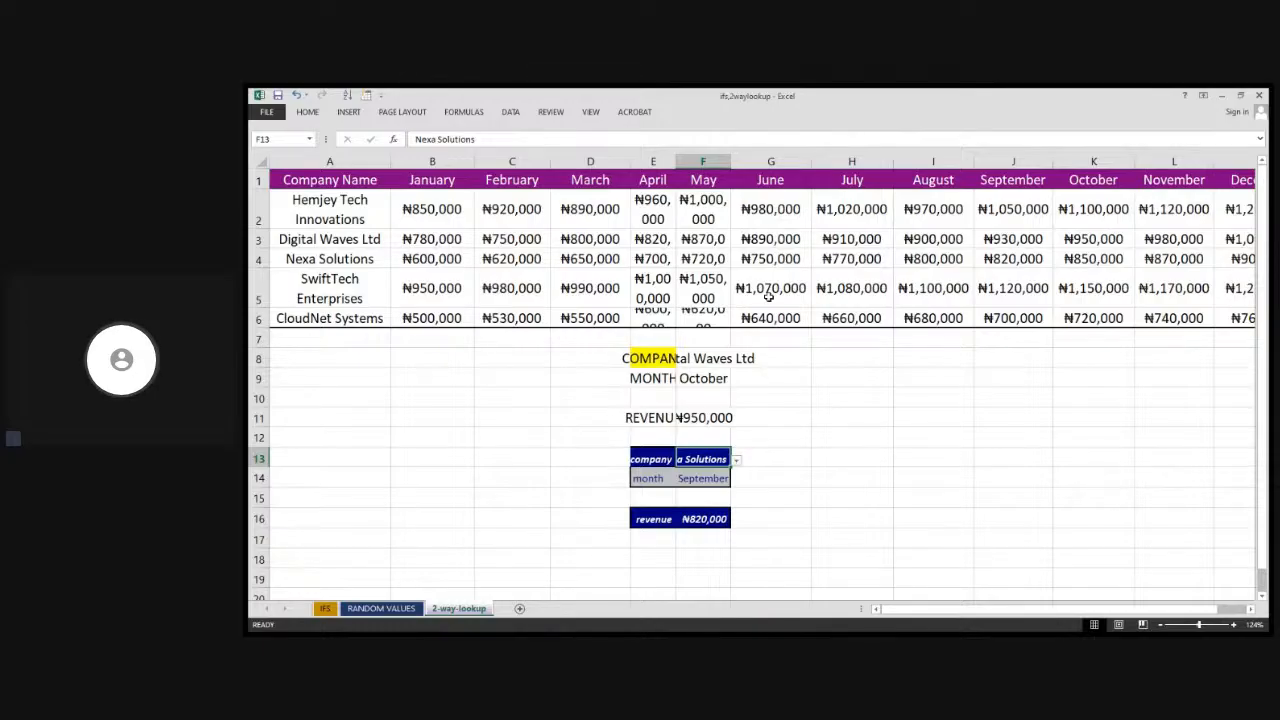
drag(730, 156, 764, 157)
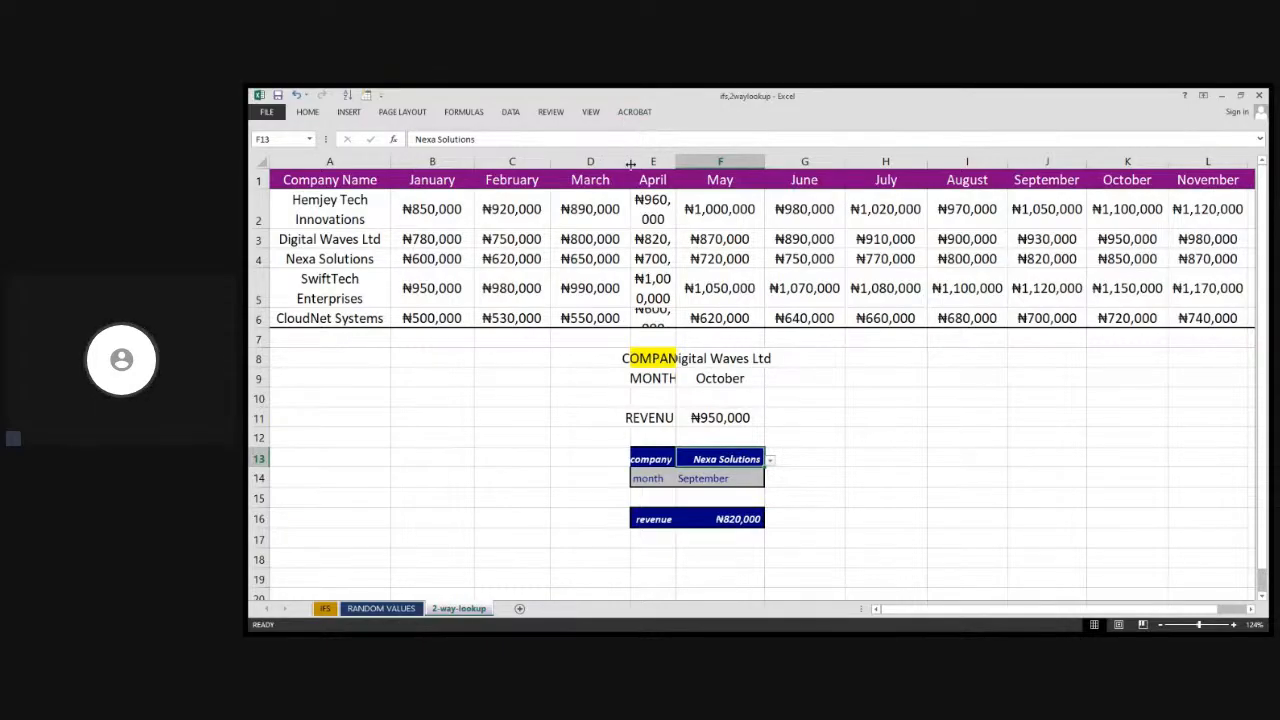
drag(630, 163, 608, 163)
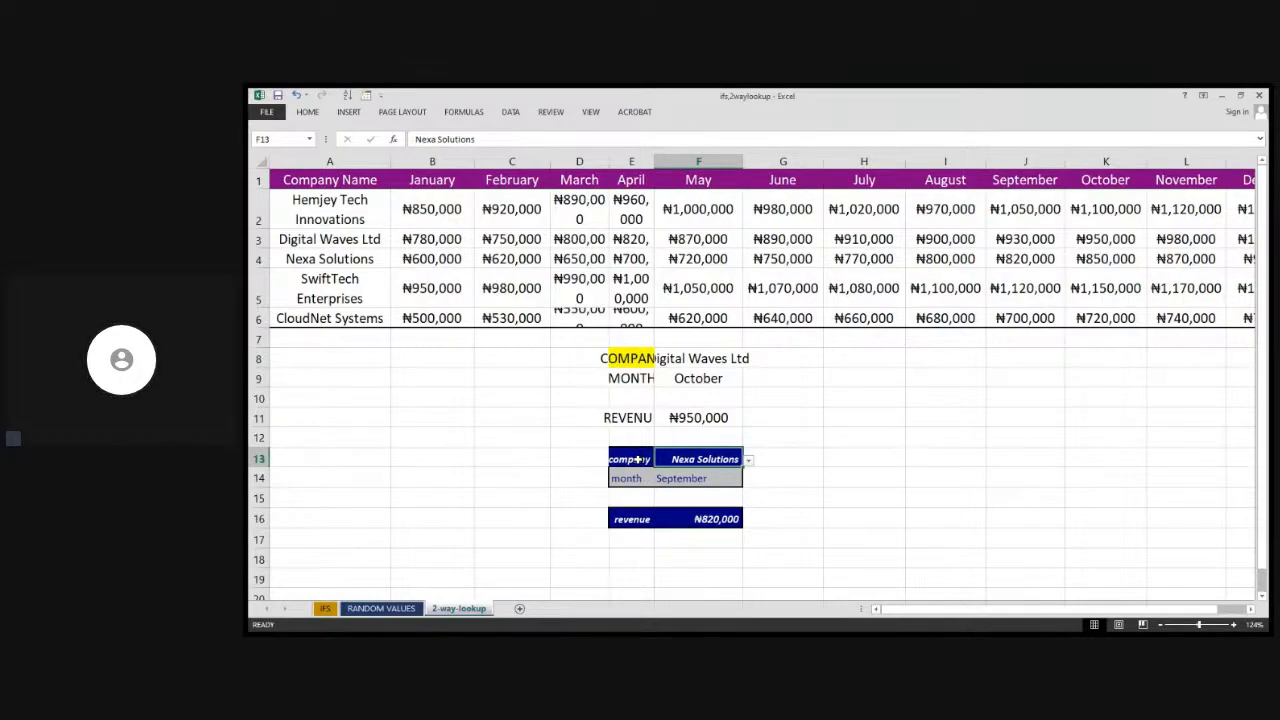
Inspect the company and month labels and their selection cells in E13:F14 of the existing lookup block
click(631, 459)
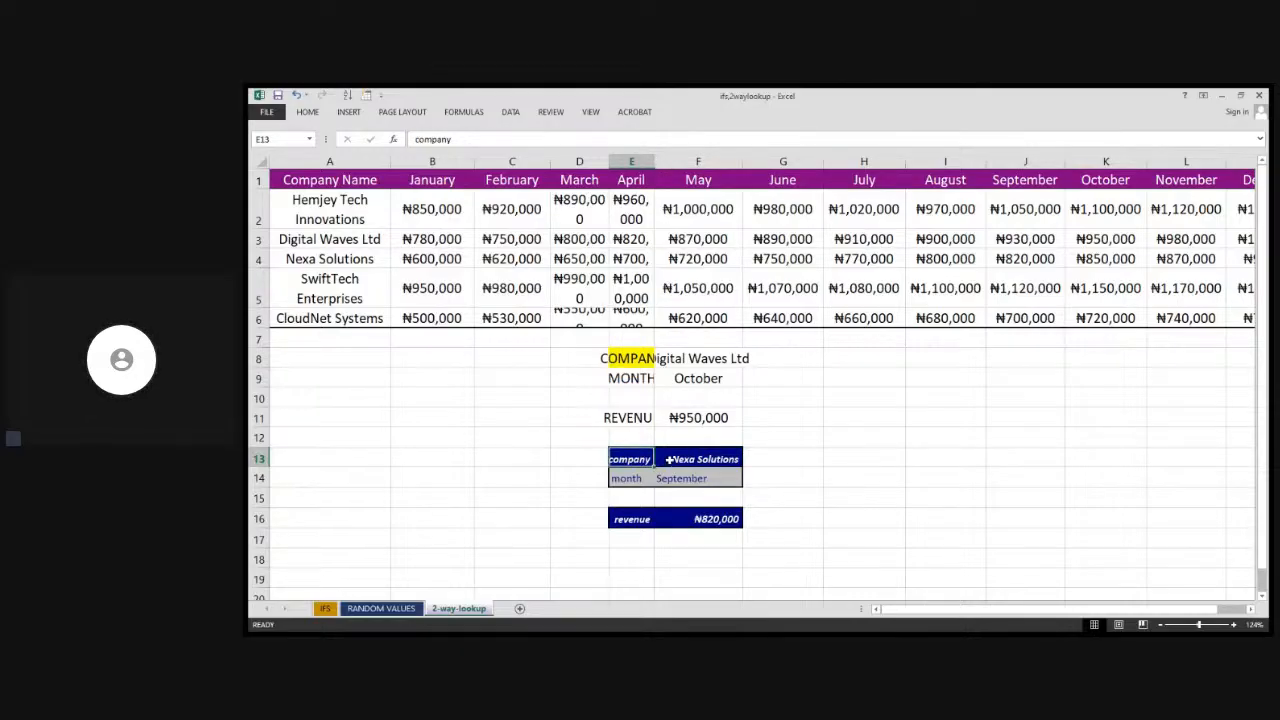
click(681, 463)
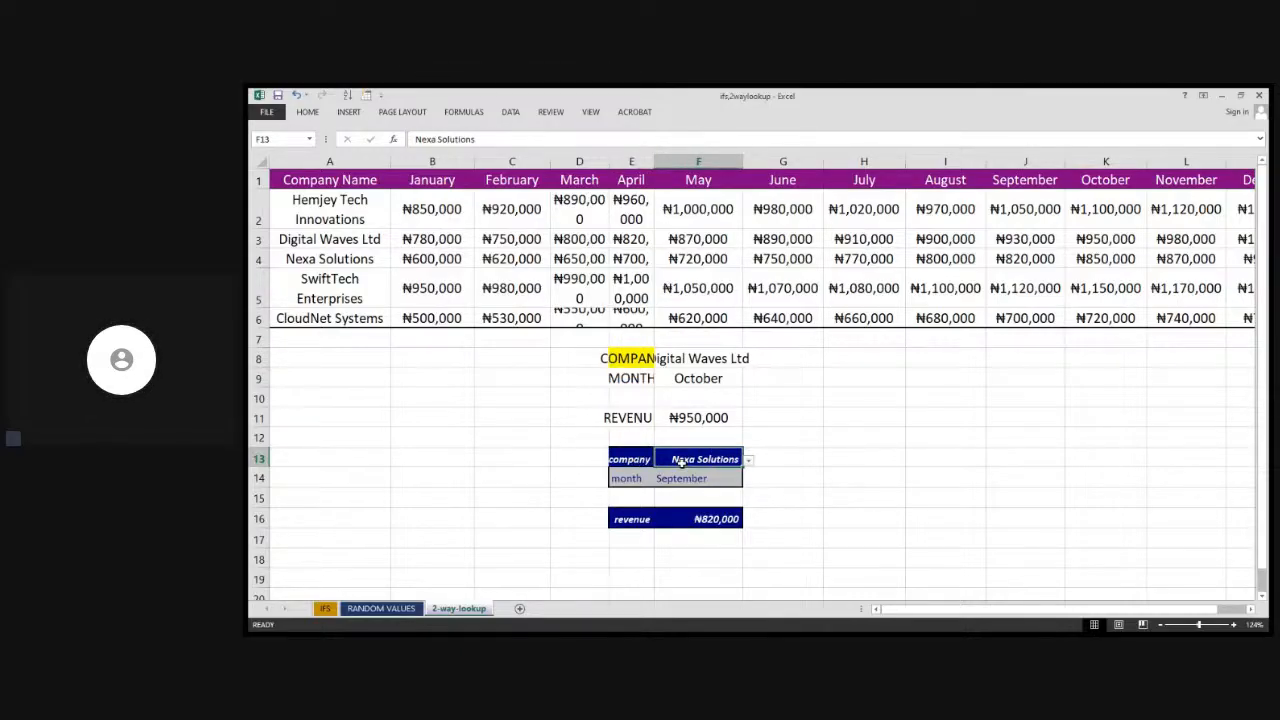
click(628, 479)
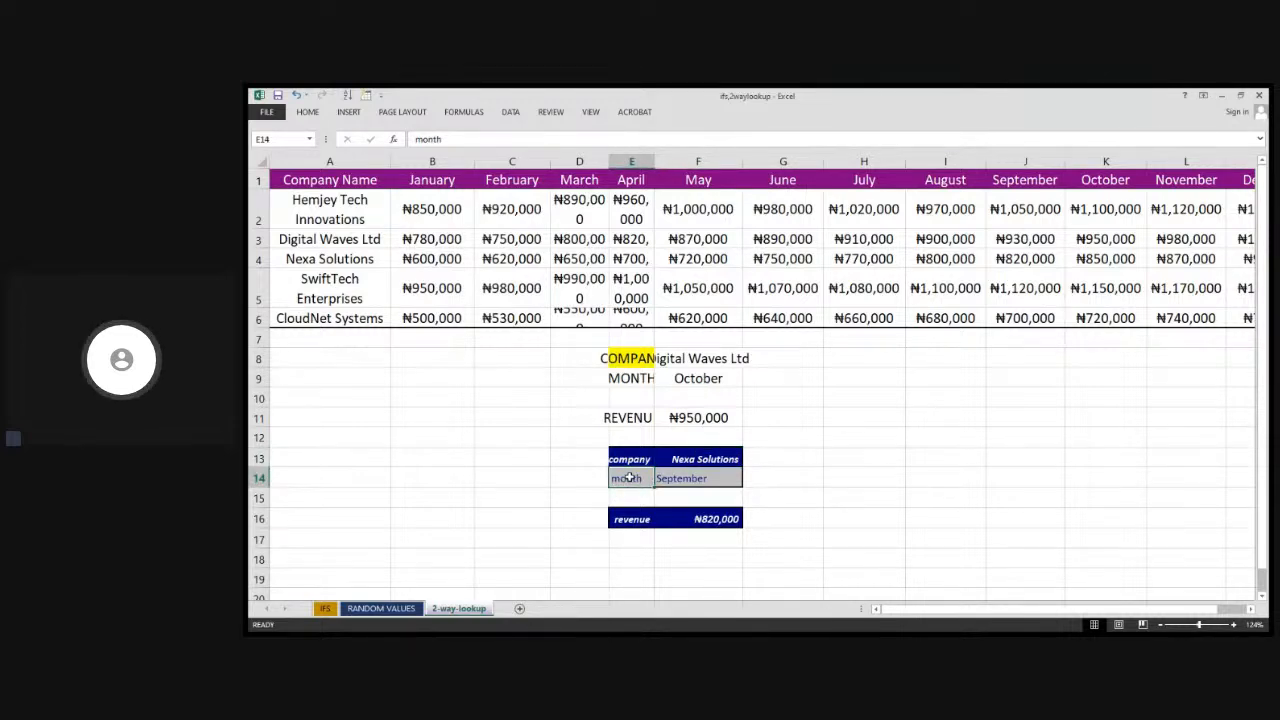
click(708, 480)
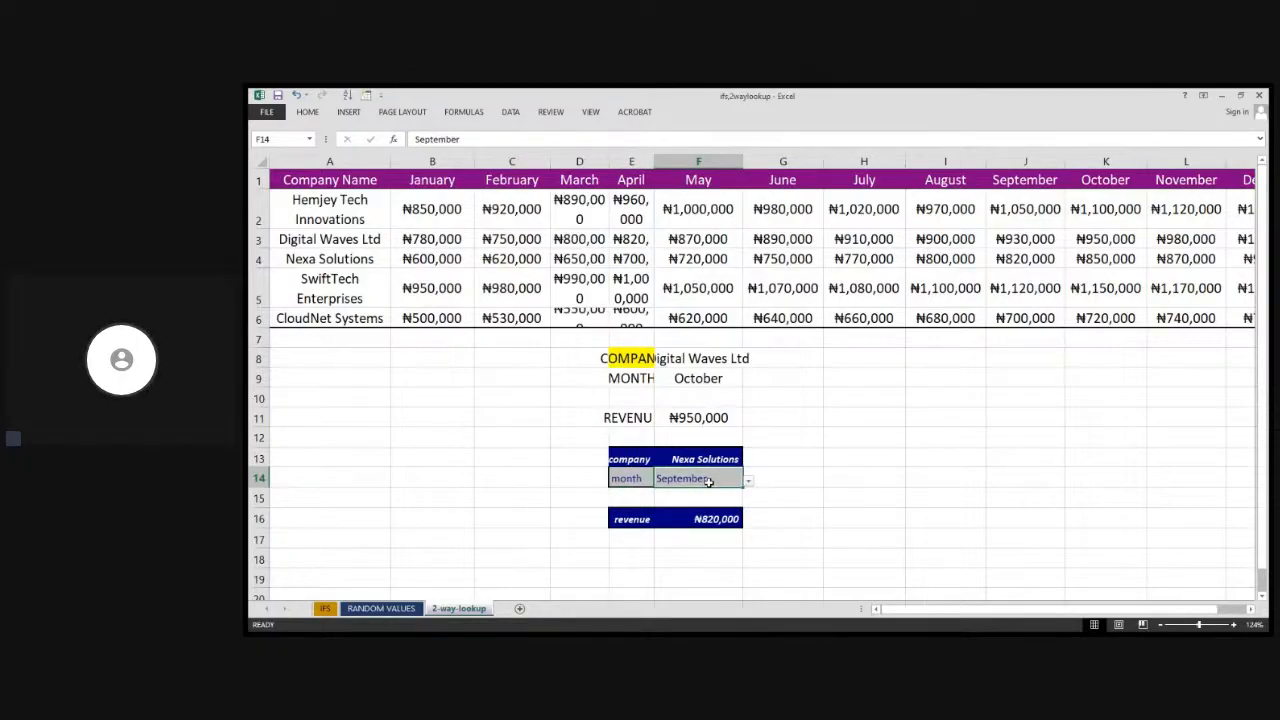
click(778, 458)
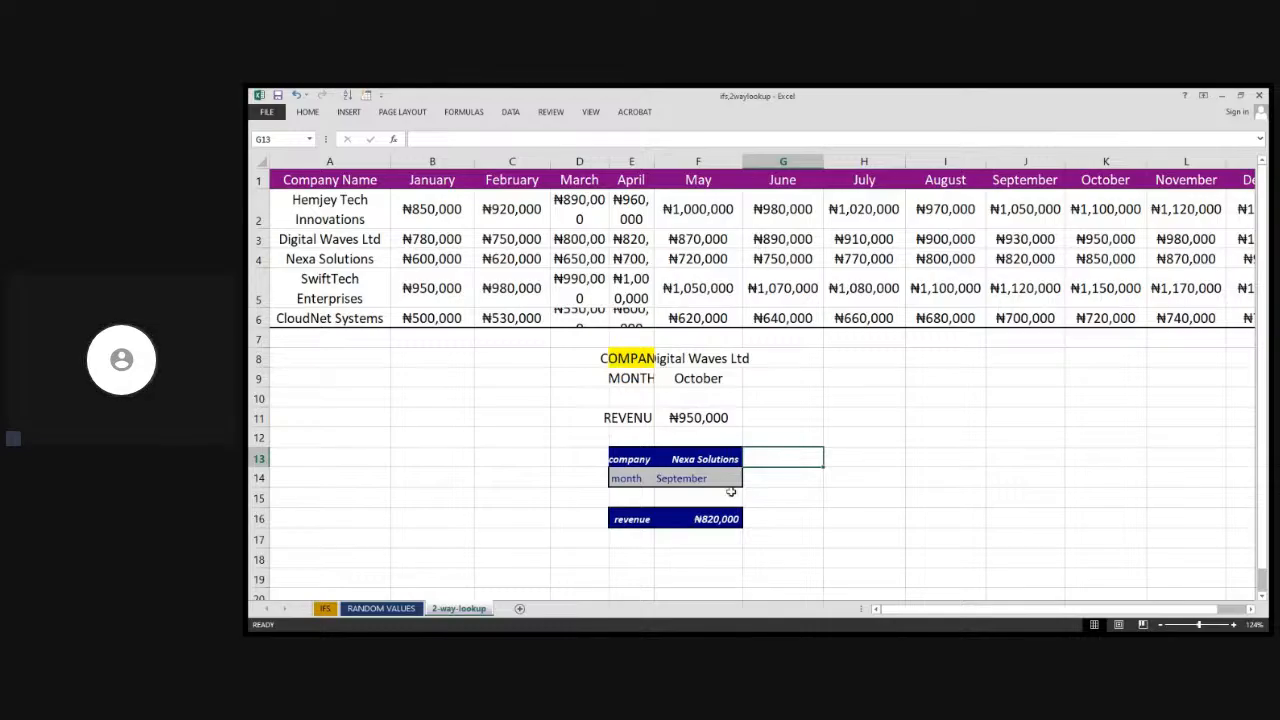
Choose SwiftTech Enterprises from the company dropdown in F13 and widen column F to fit the name
click(736, 459)
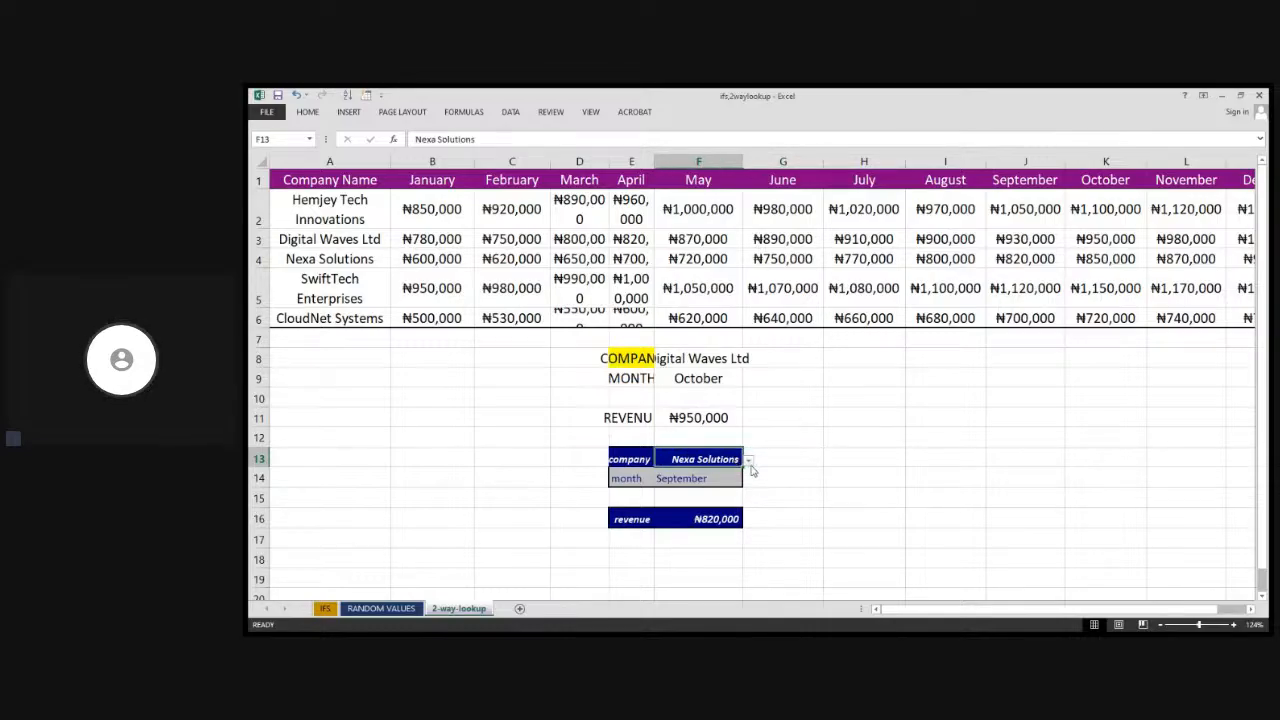
click(749, 463)
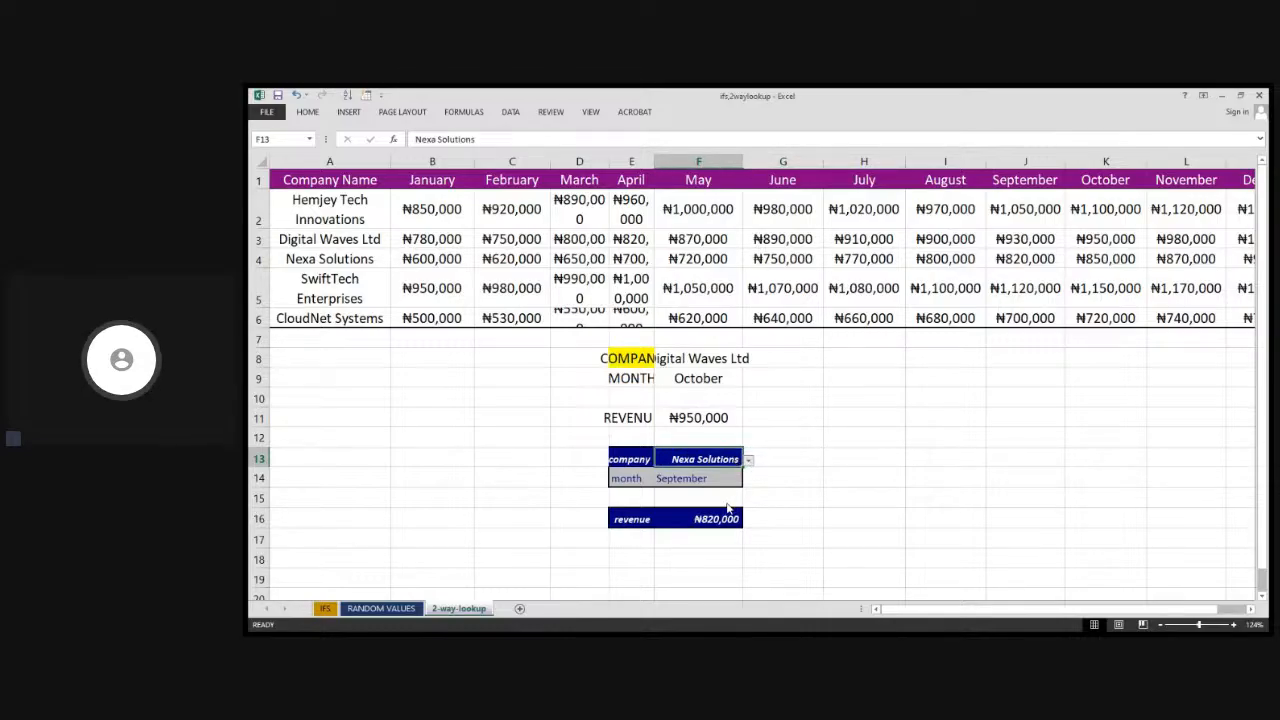
click(728, 510)
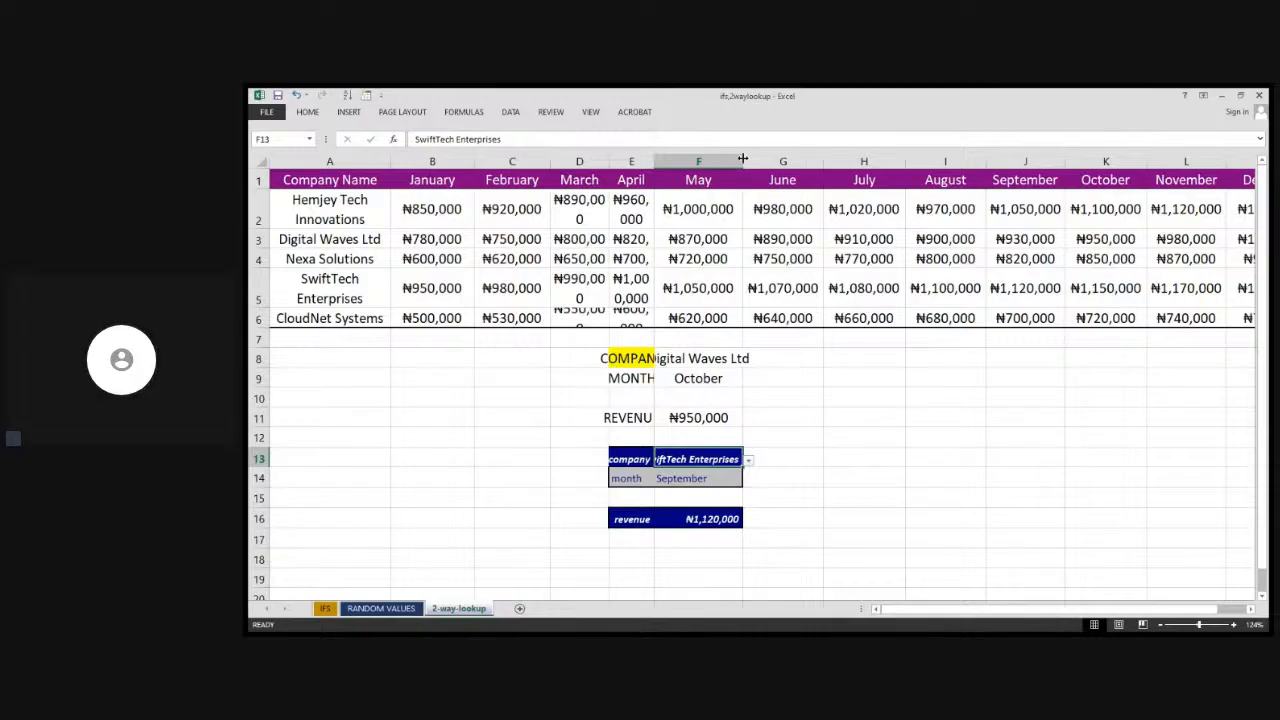
drag(745, 157, 769, 160)
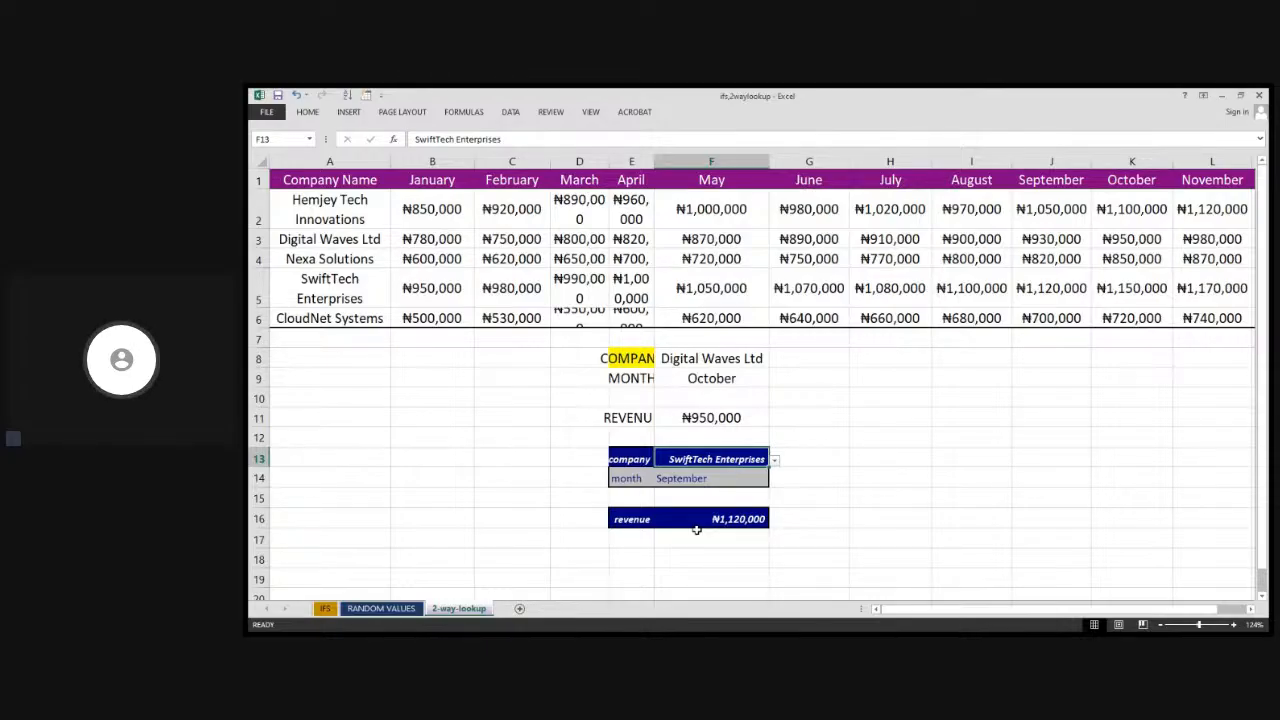
Enter the label COMPANY in cell G13 and MONTH in cell G14 beside the existing lookup block
click(816, 452)
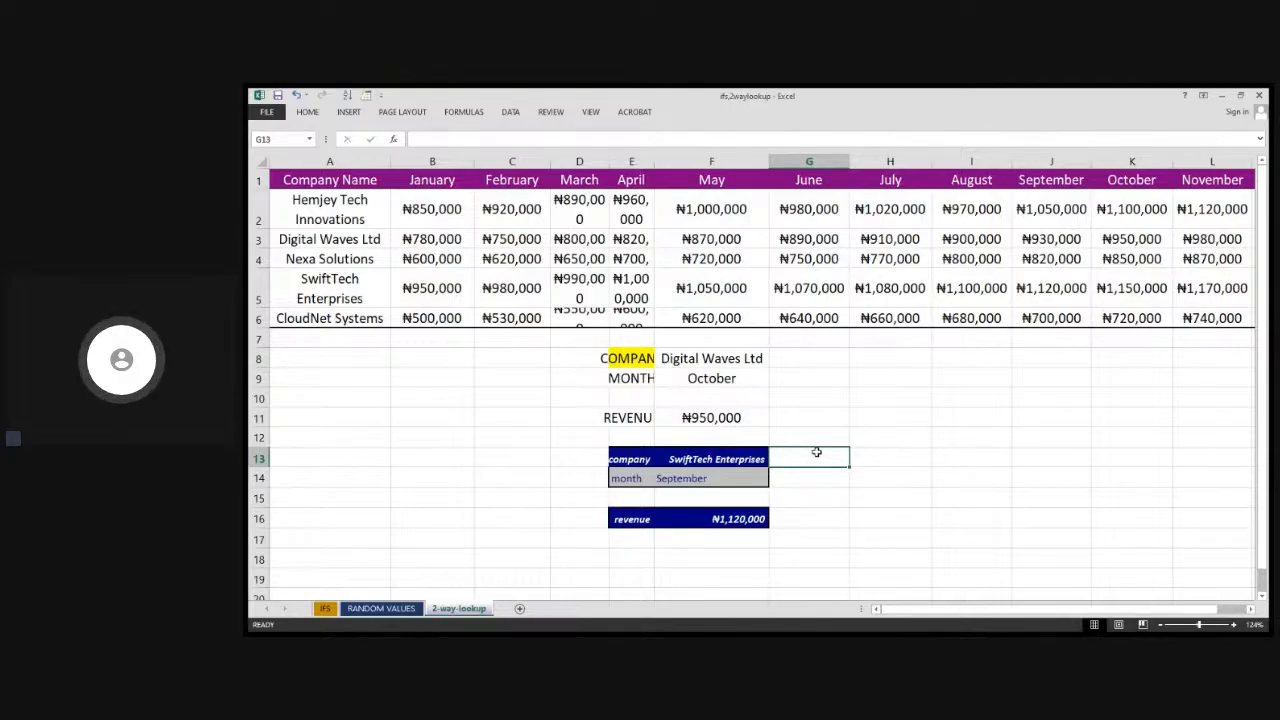
text(COMPL)
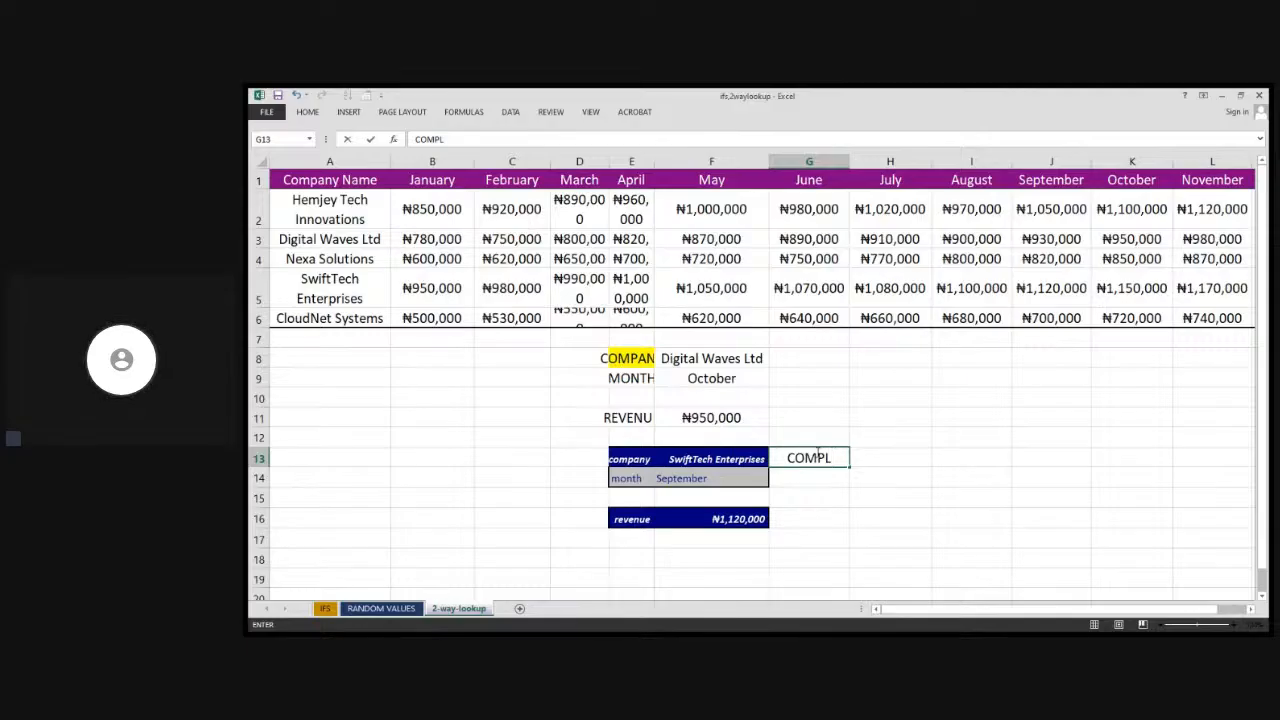
key(BackSpace)
text(ANY)
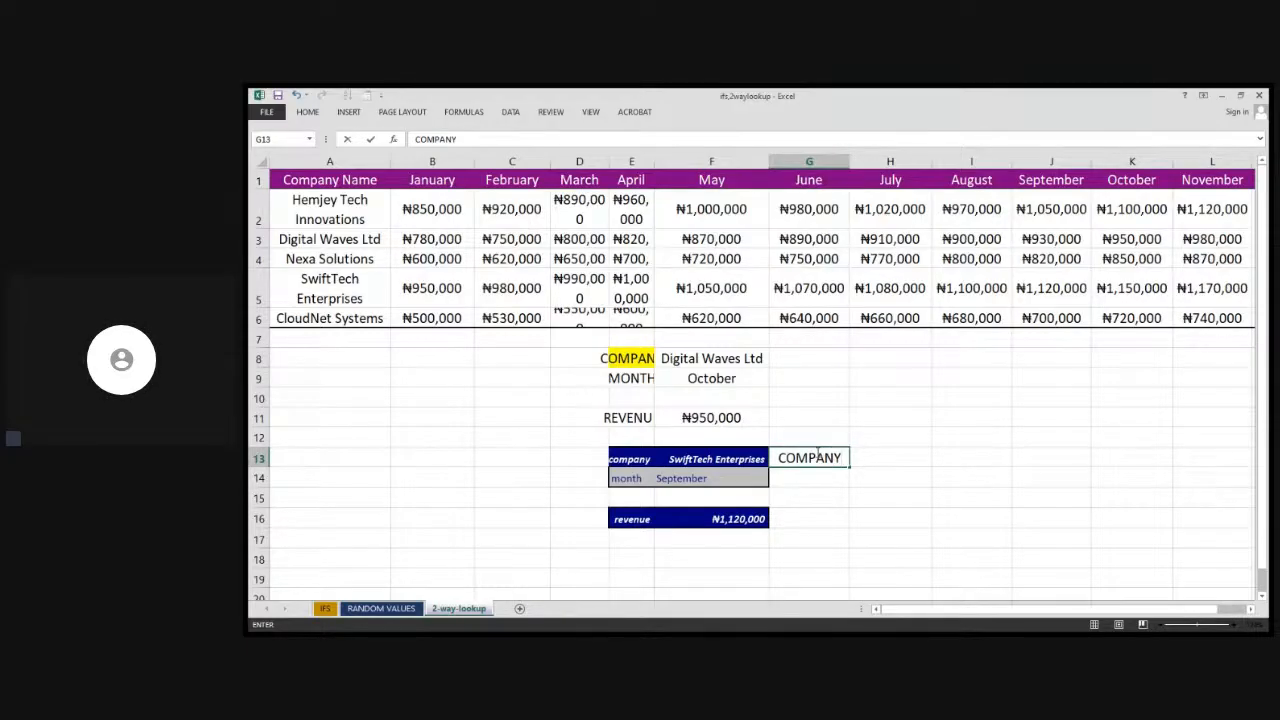
key(Return)
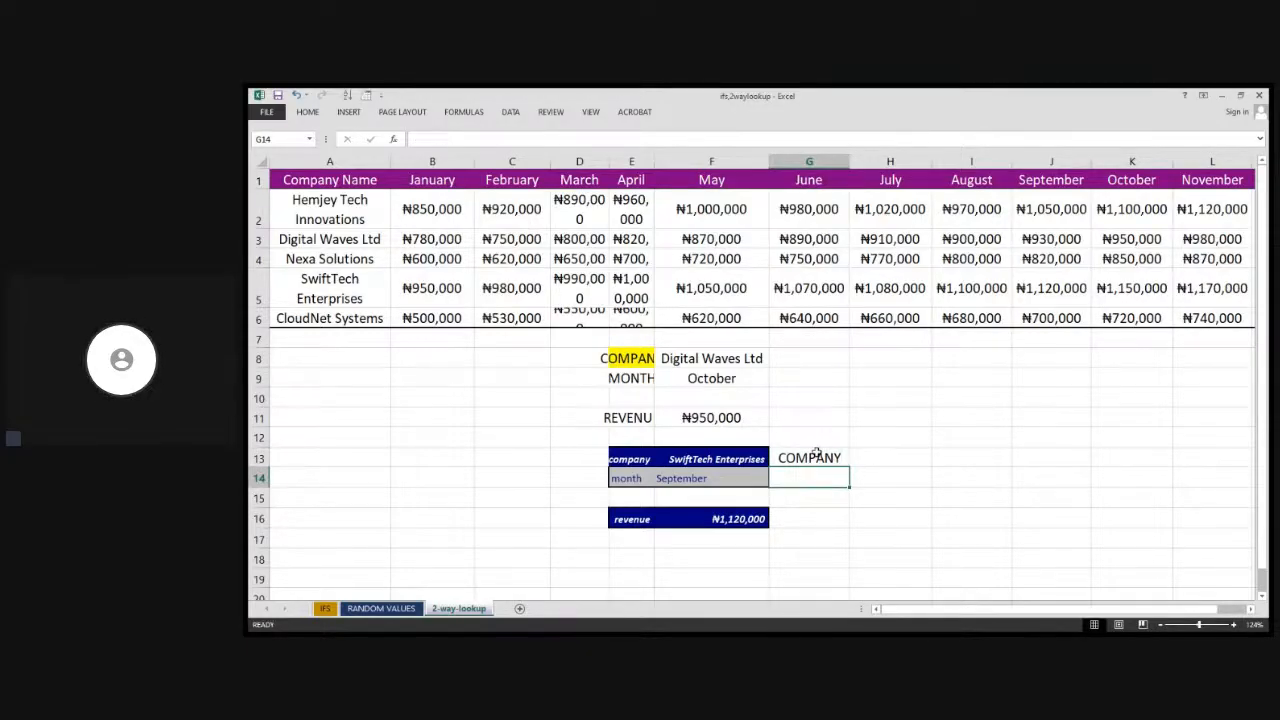
text(MOTNH)
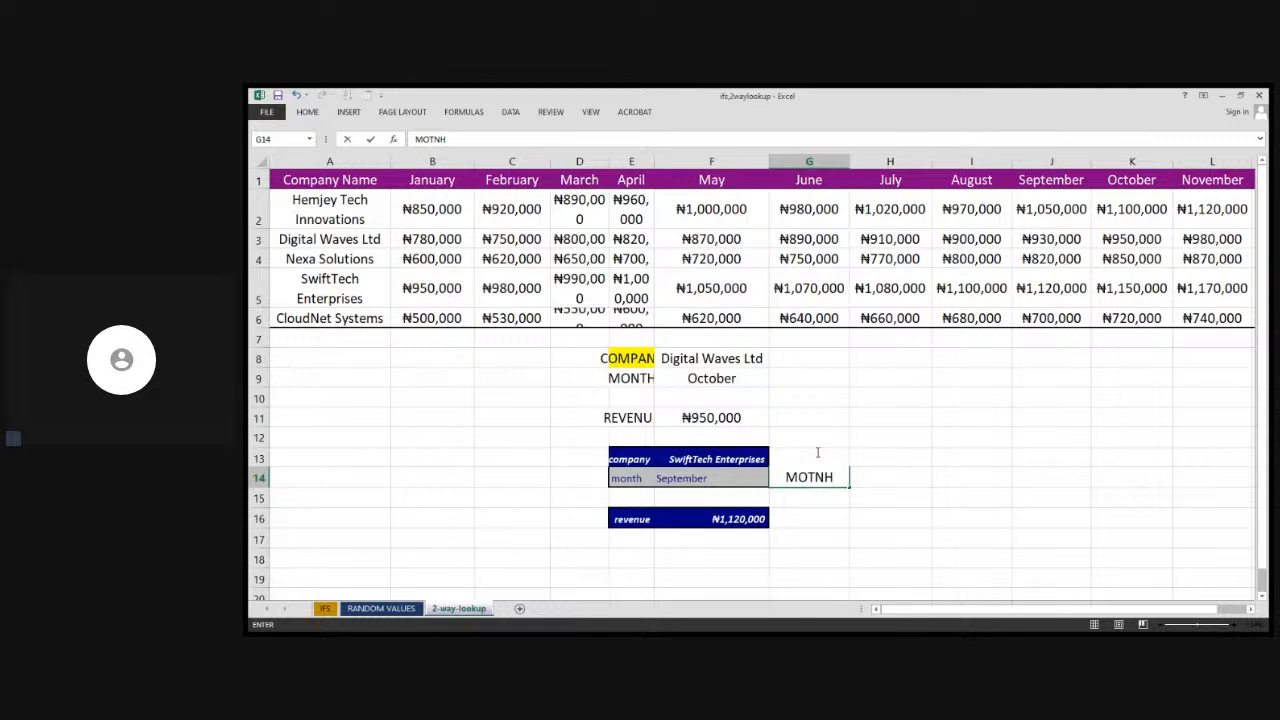
key(BackSpace)
key(BackSpace)
key(BackSpace)
text(NTH)
key(Return)
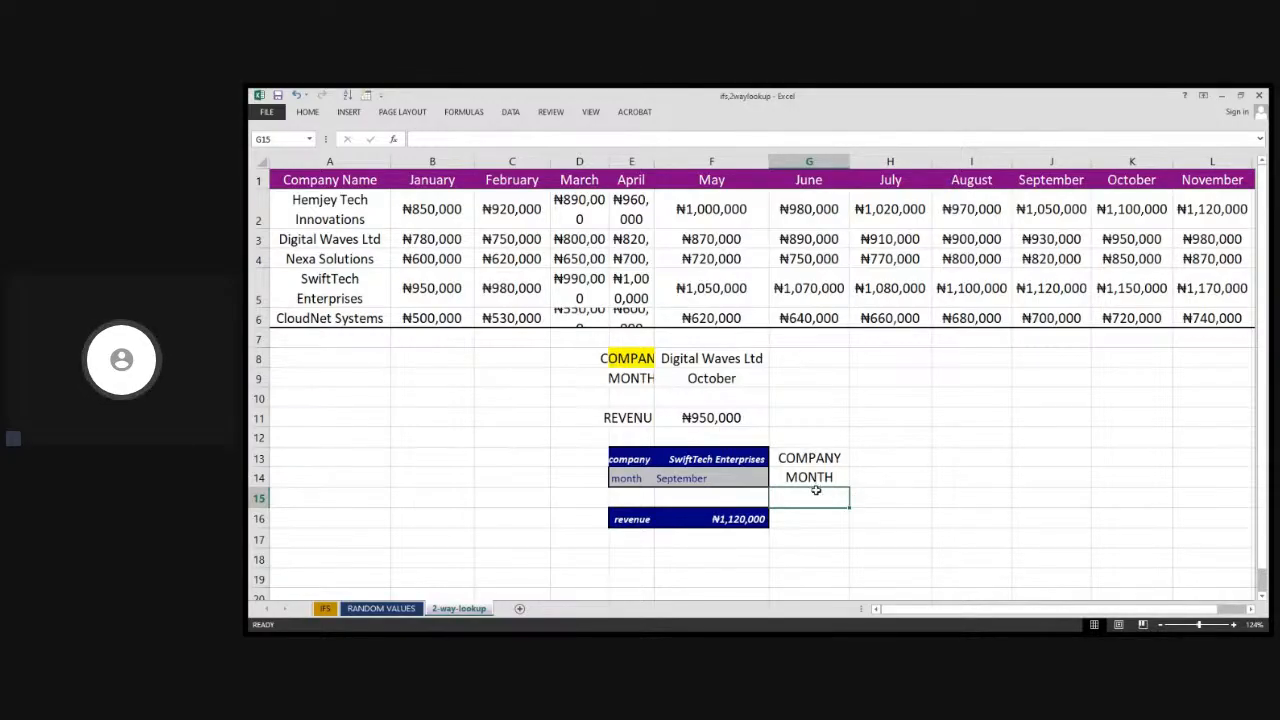
Enter the label REVENUE in cell G16, leaving an empty row below the MONTH label
key(Down)
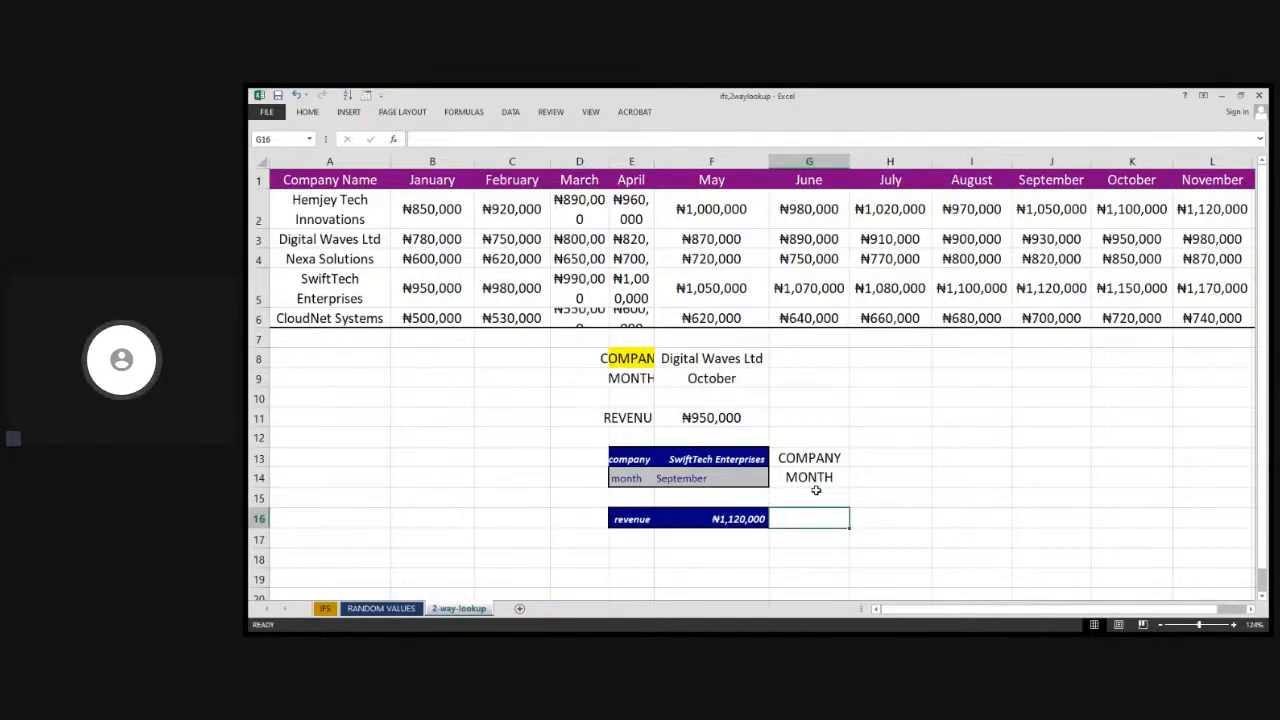
text(REVEN)
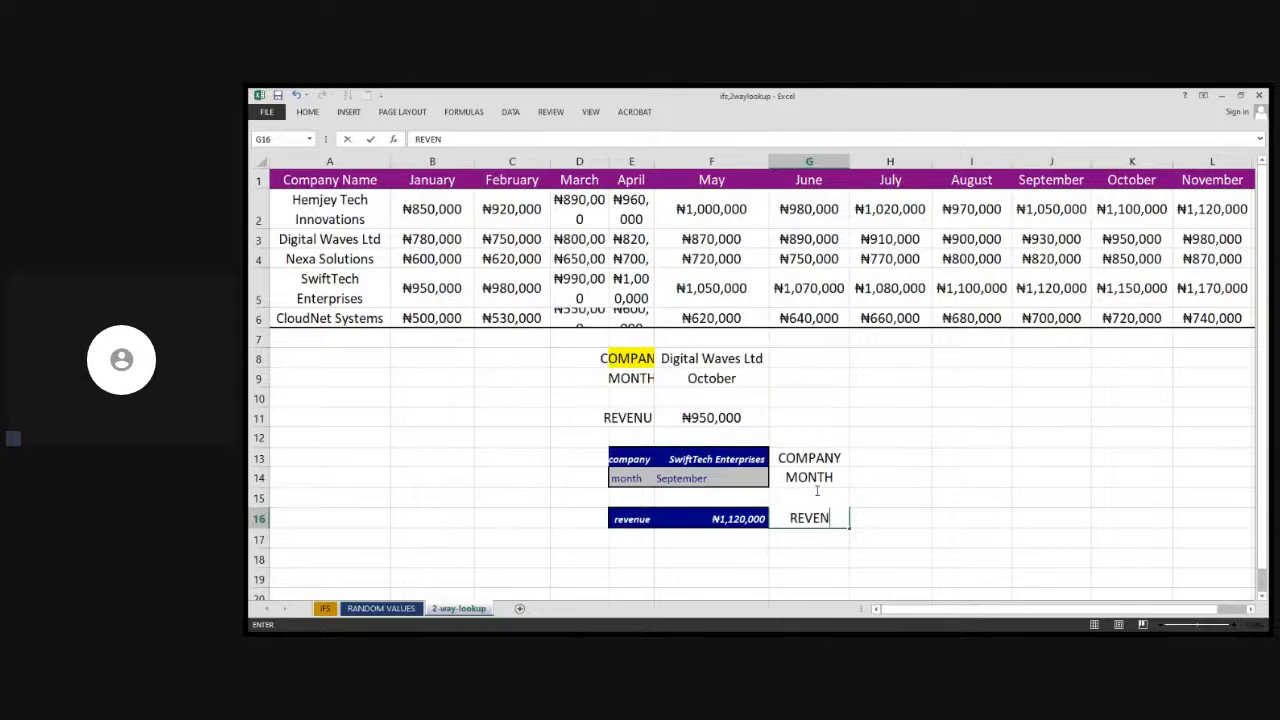
text(UE)
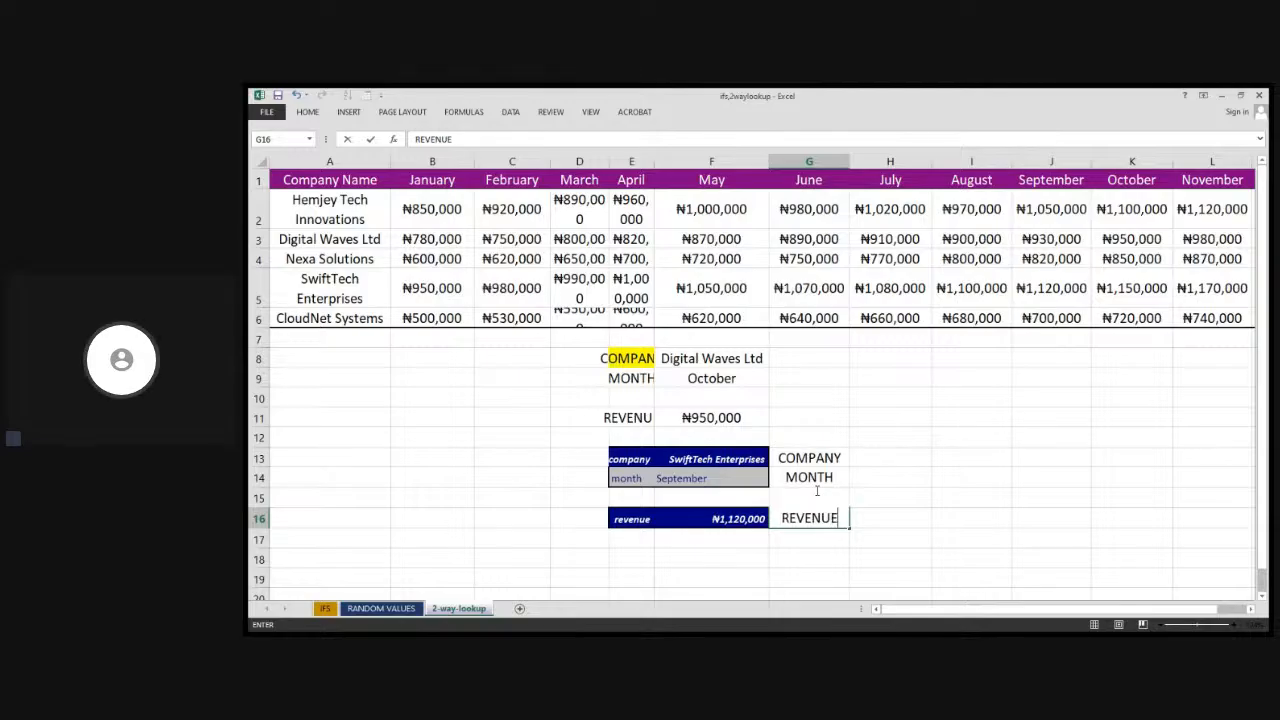
click(876, 456)
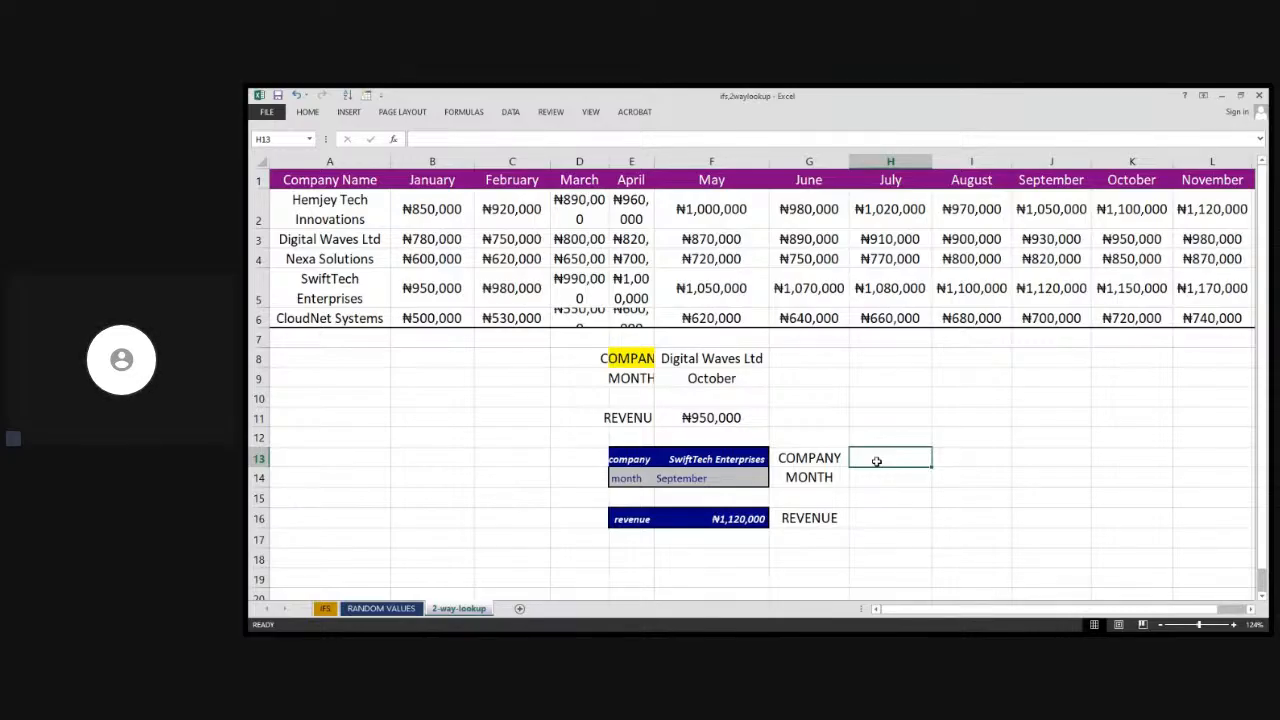
Add a data validation dropdown list to H13 using the company names in column A as its source
click(731, 459)
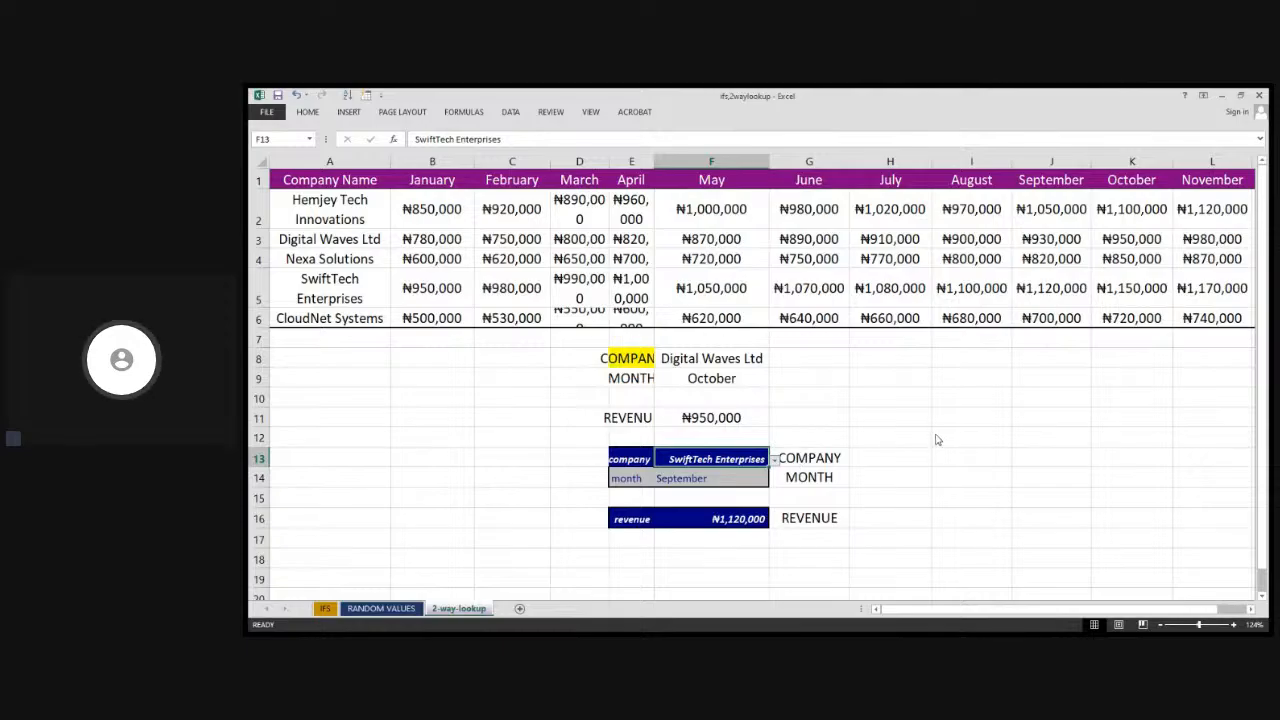
click(884, 455)
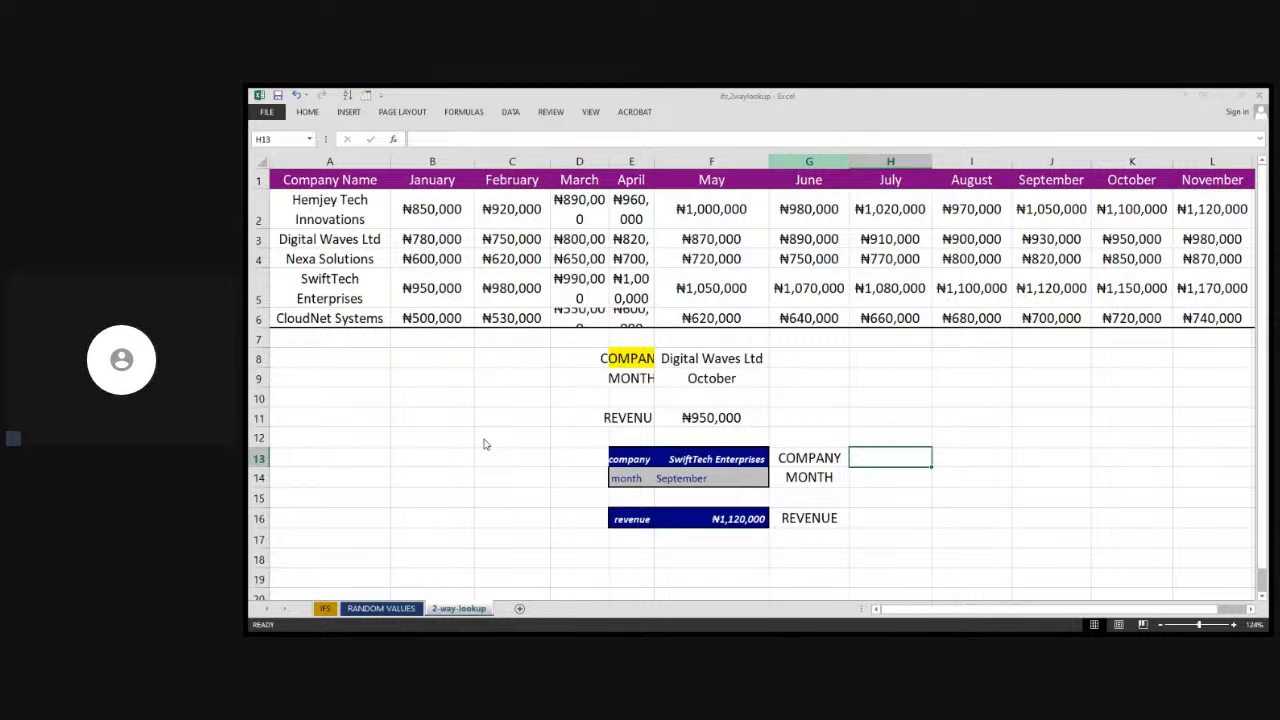
text(=)
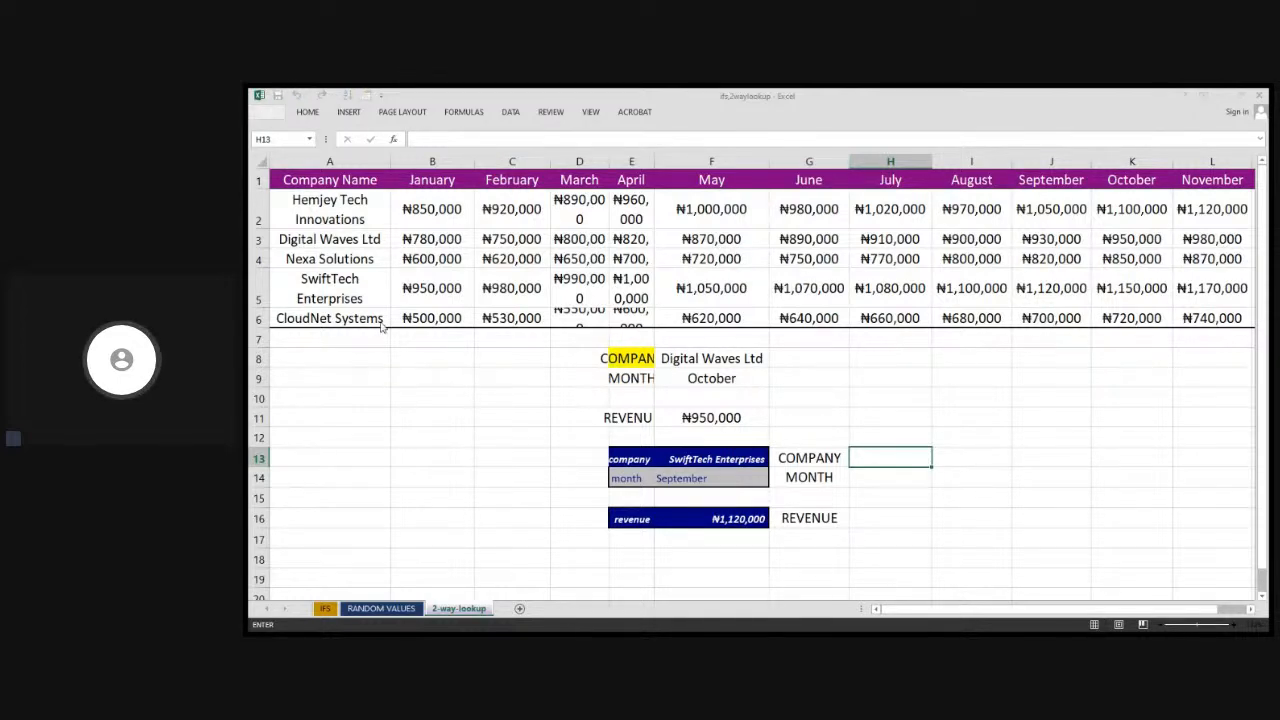
click(326, 219)
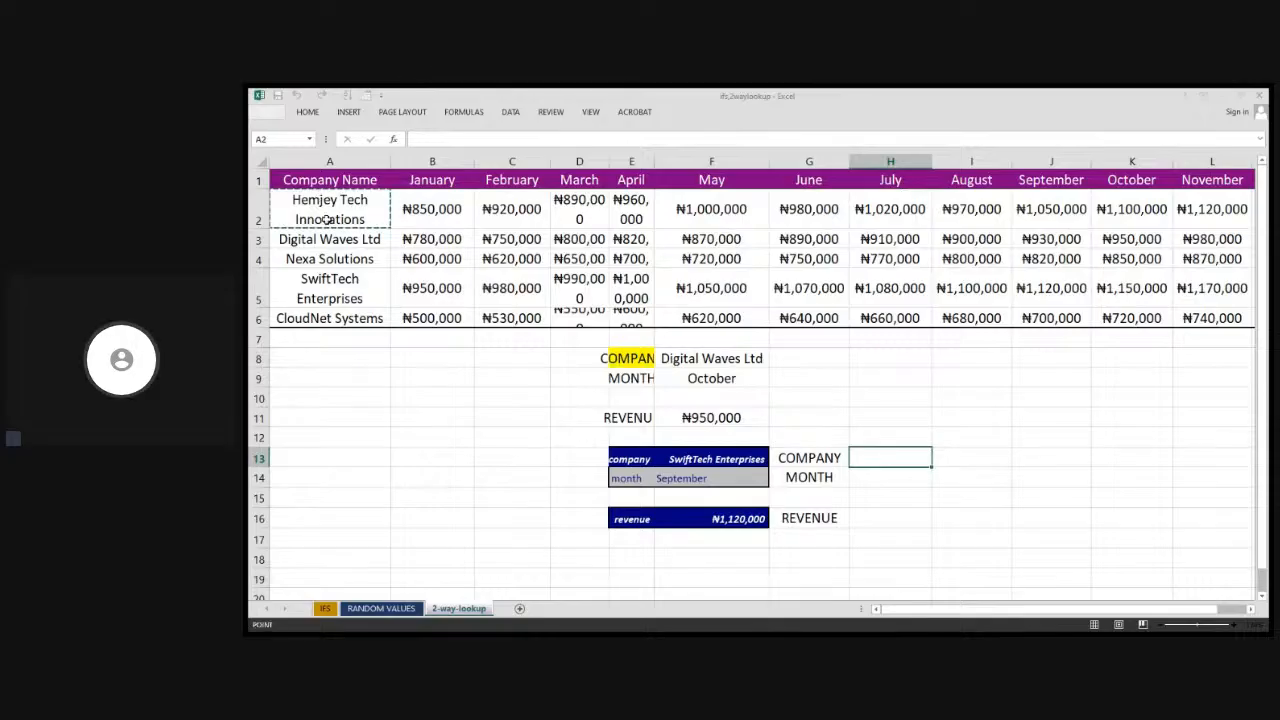
drag(326, 219, 337, 291)
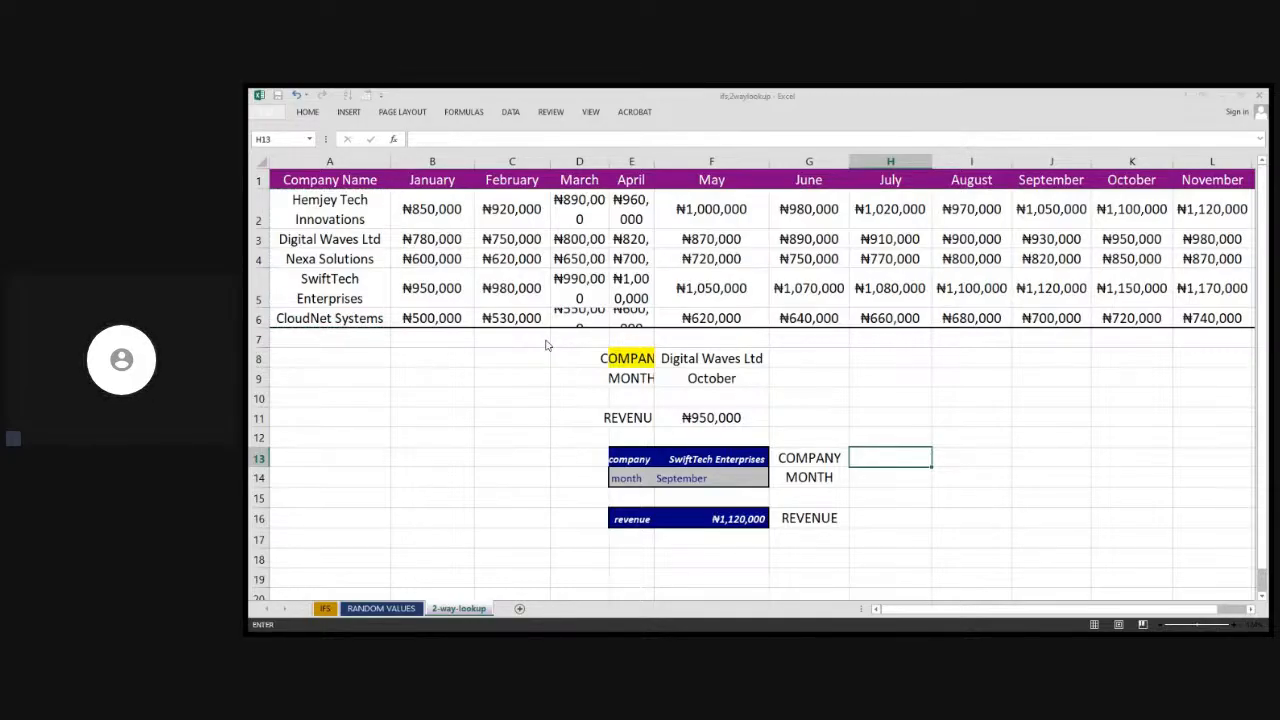
click(471, 507)
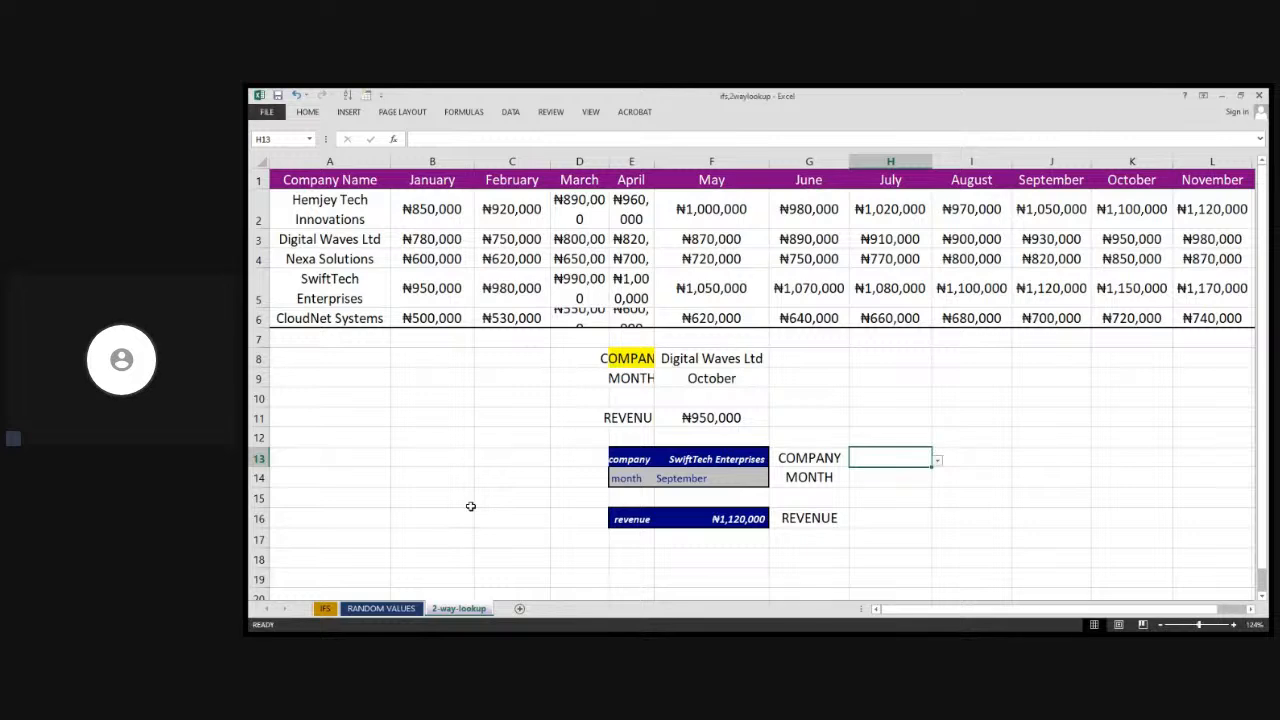
Choose Hemjey Tech Innovations from the dropdown in H13 and widen column H to show the full name
click(940, 463)
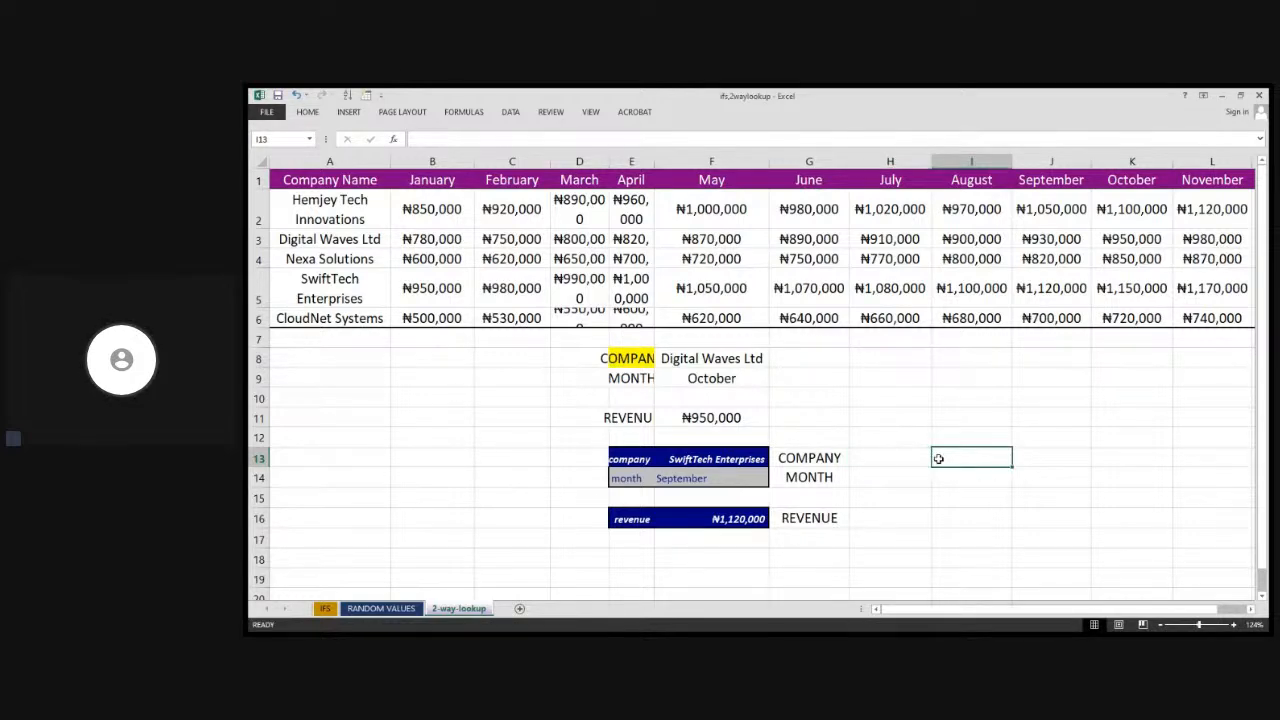
click(926, 463)
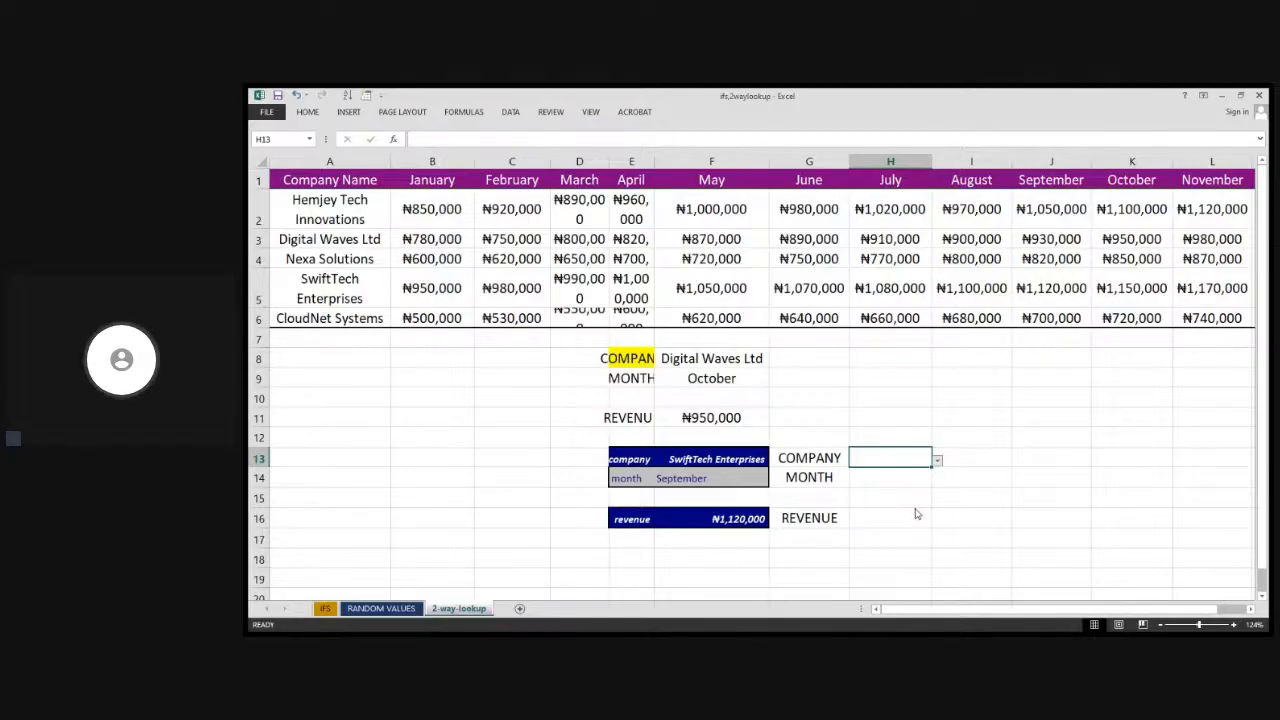
text(Nexa Solutions)
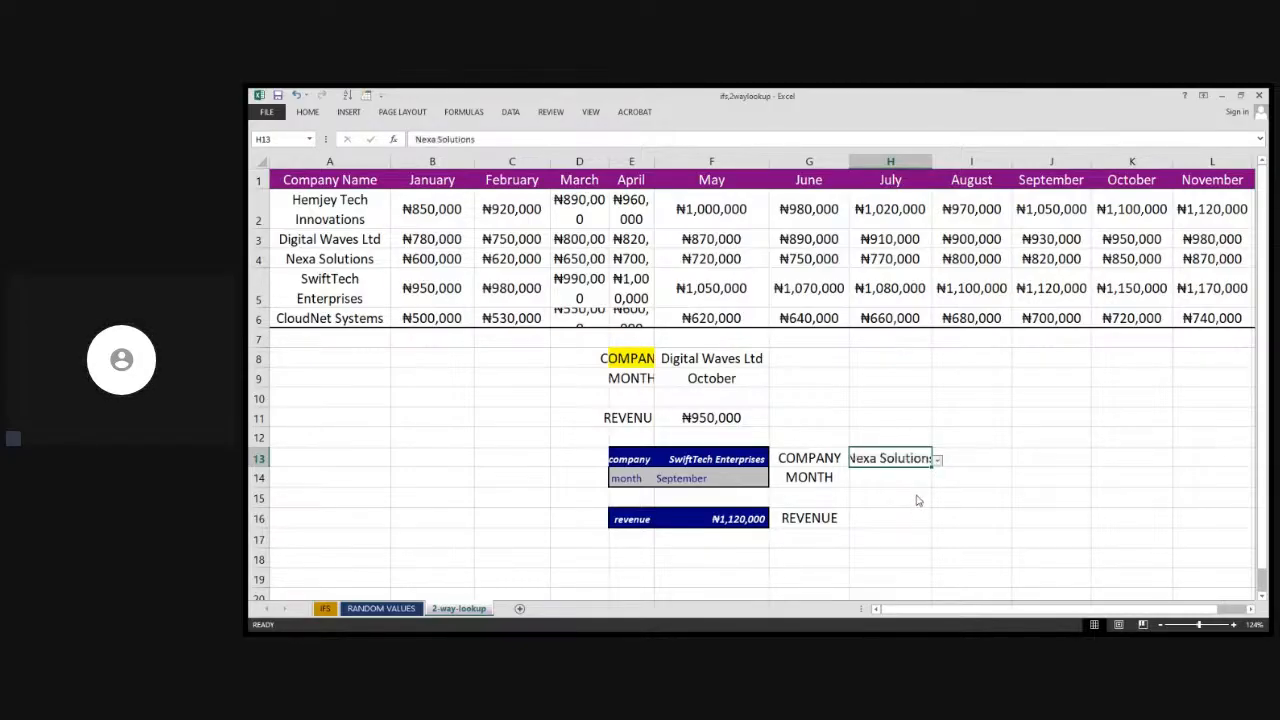
text(Hemjey Tech Innovations)
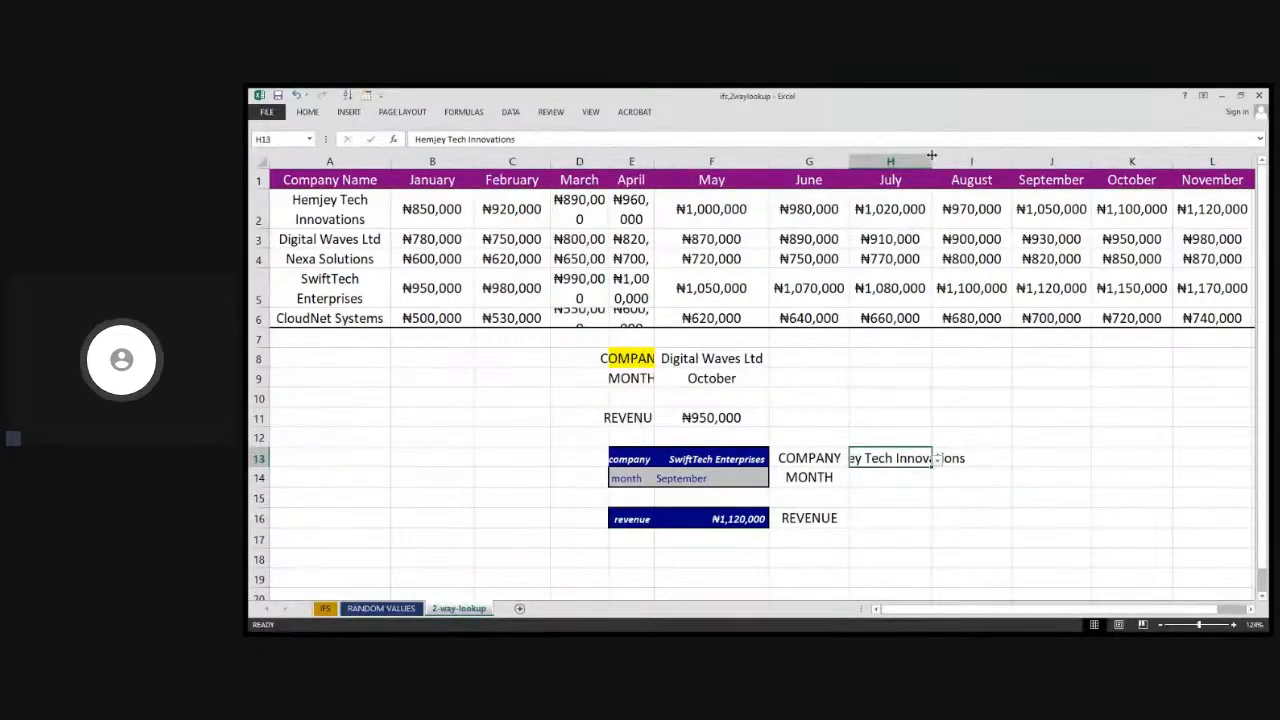
drag(931, 160, 976, 150)
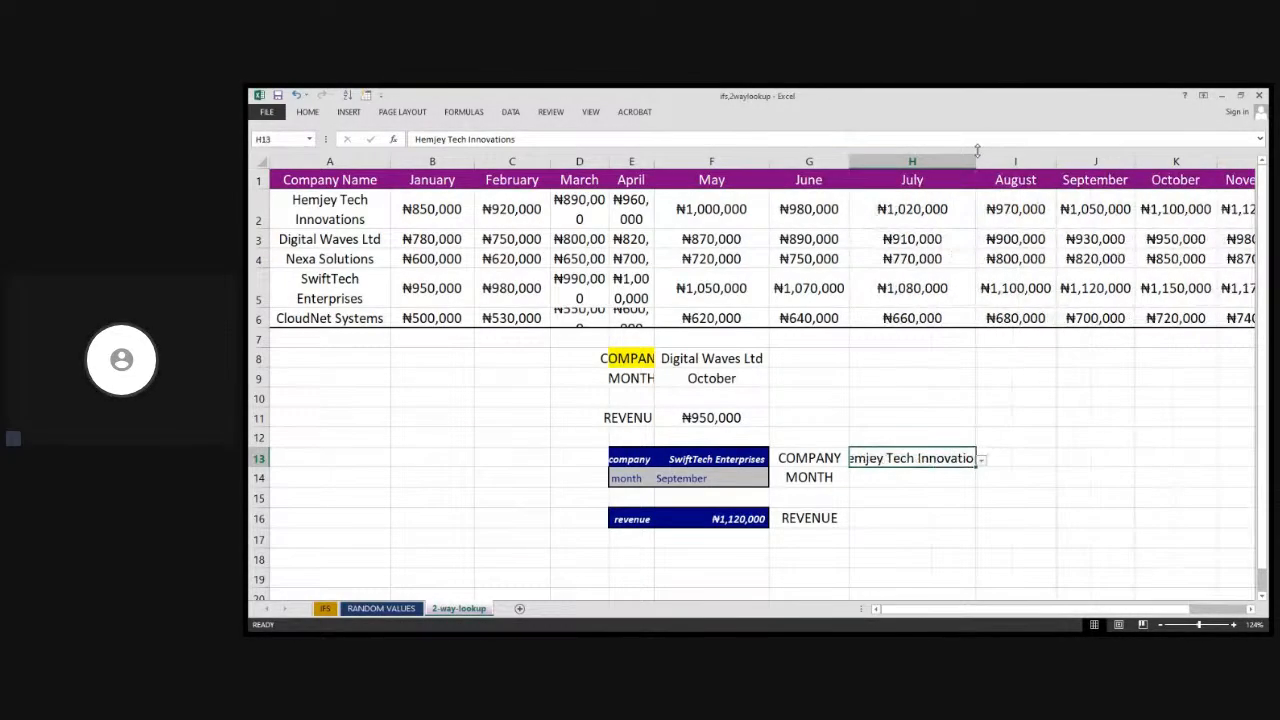
drag(977, 154, 1047, 168)
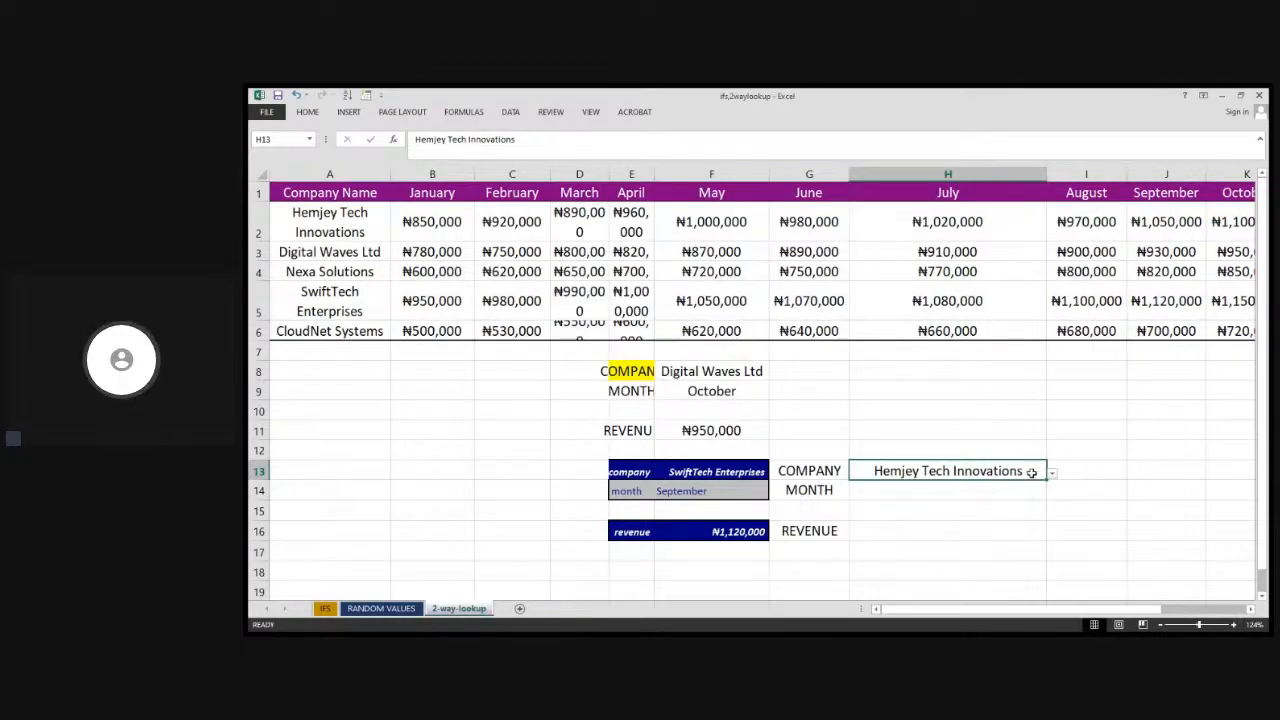
Add a data validation dropdown list to H14 using the month headers January to December in row 1 as its source
click(726, 368)
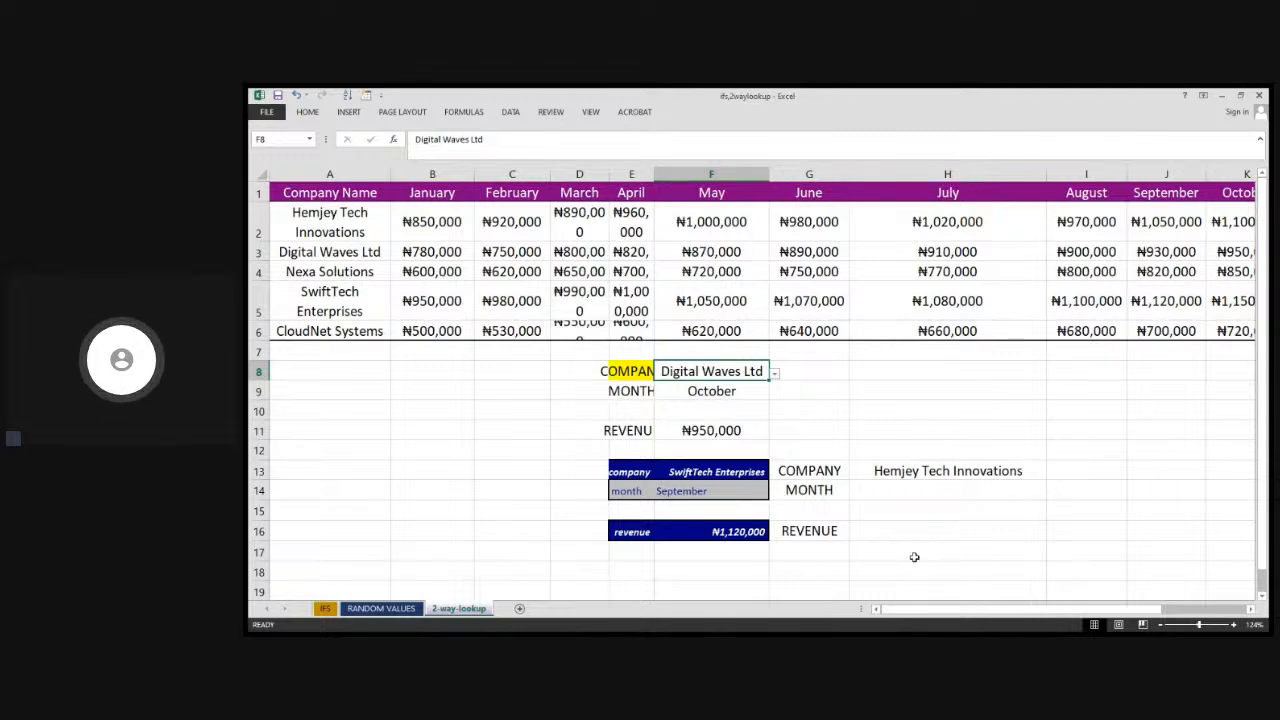
click(902, 490)
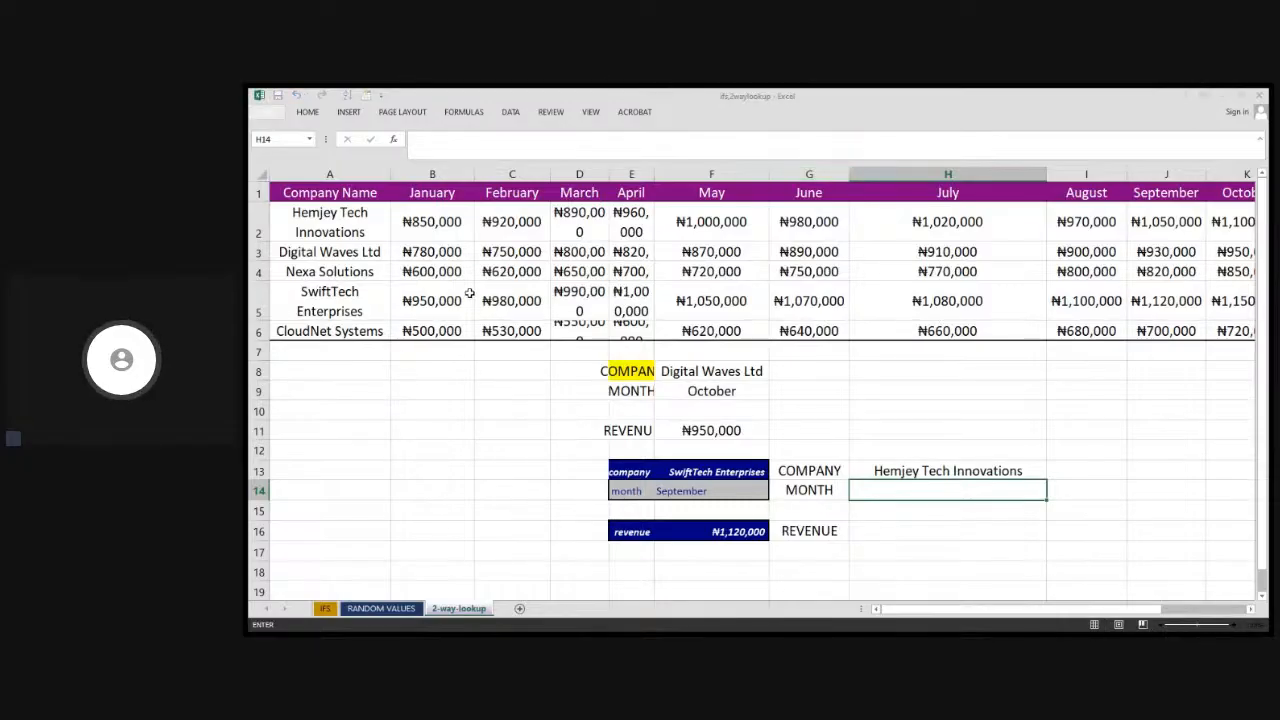
drag(408, 192, 1000, 190)
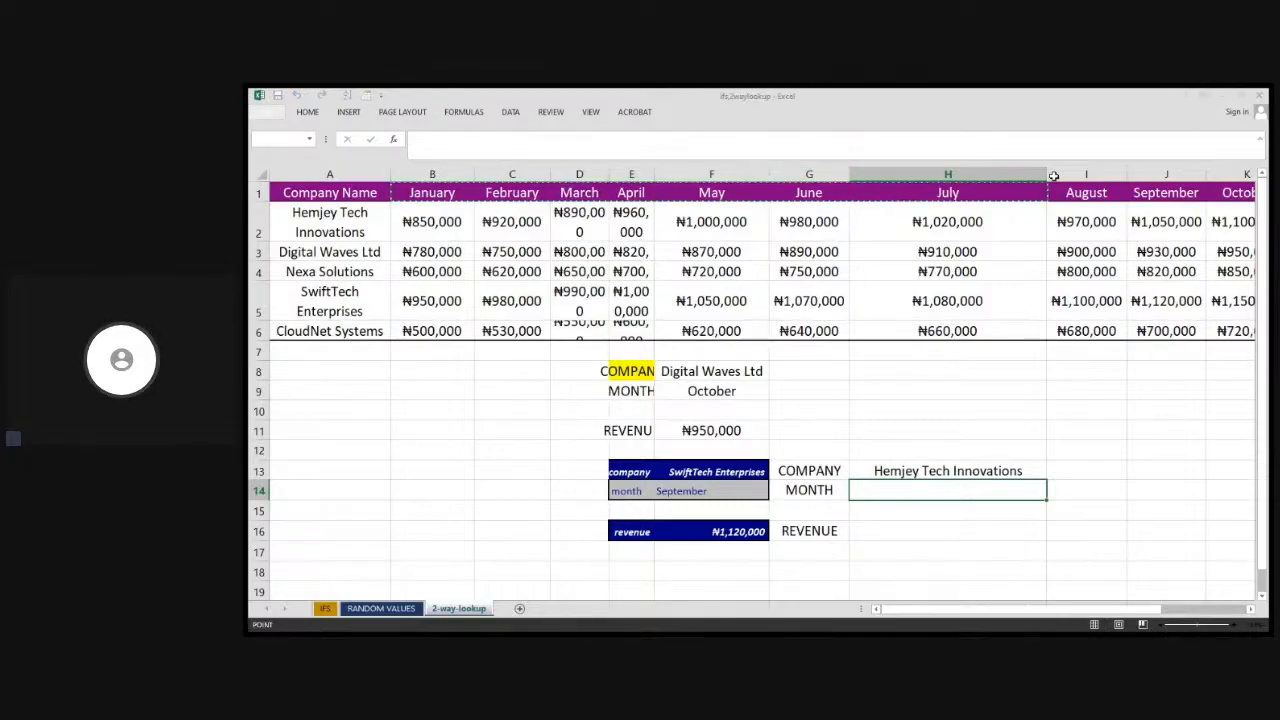
mouse_move(1150, 190)
mouse_down()
mouse_move(1230, 192)
mouse_move(1183, 182)
mouse_move(1180, 200)
mouse_move(1162, 175)
mouse_up()
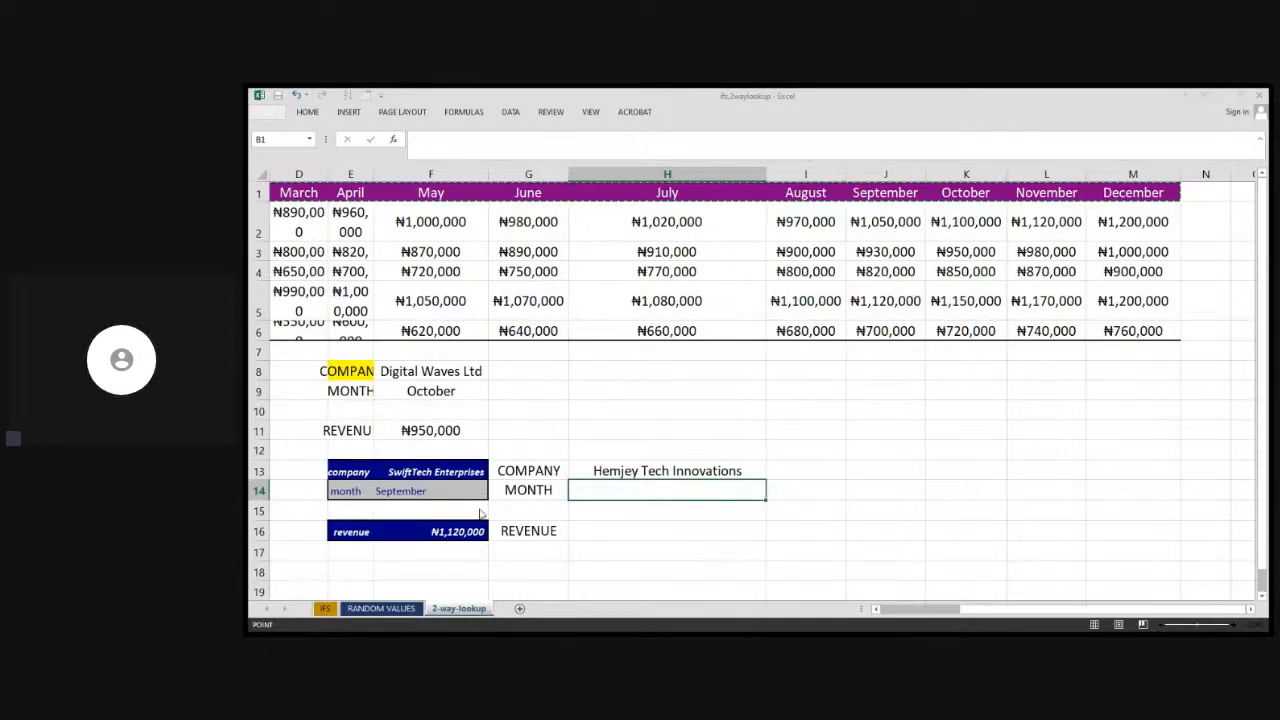
key(Return)
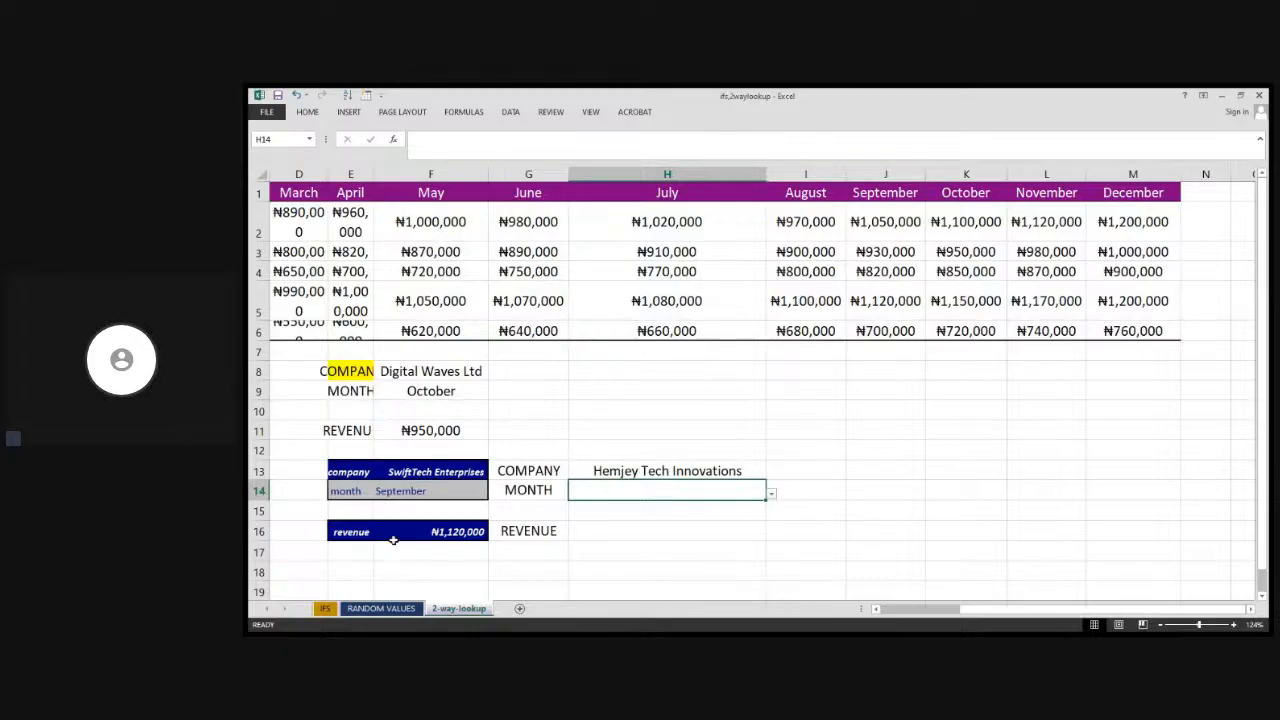
Begin an INDEX formula in H16 with the revenue figures B2:M5 as its array
click(605, 531)
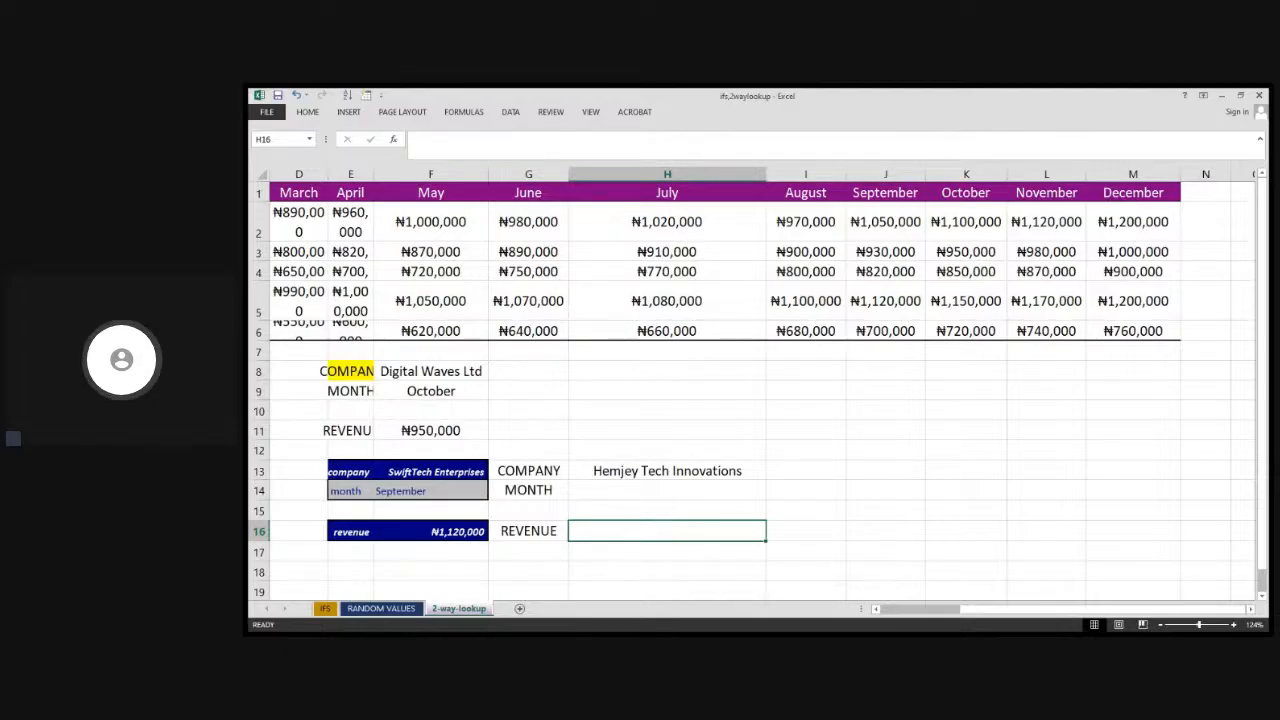
click(945, 597)
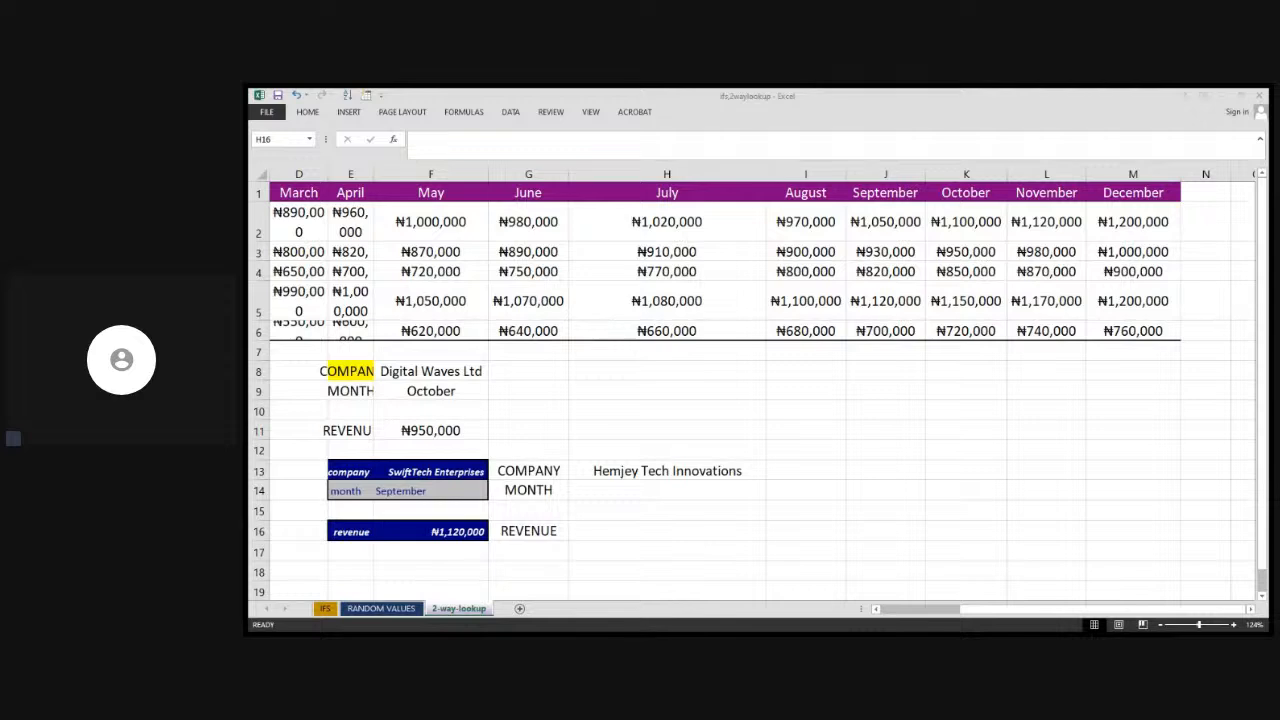
click(809, 591)
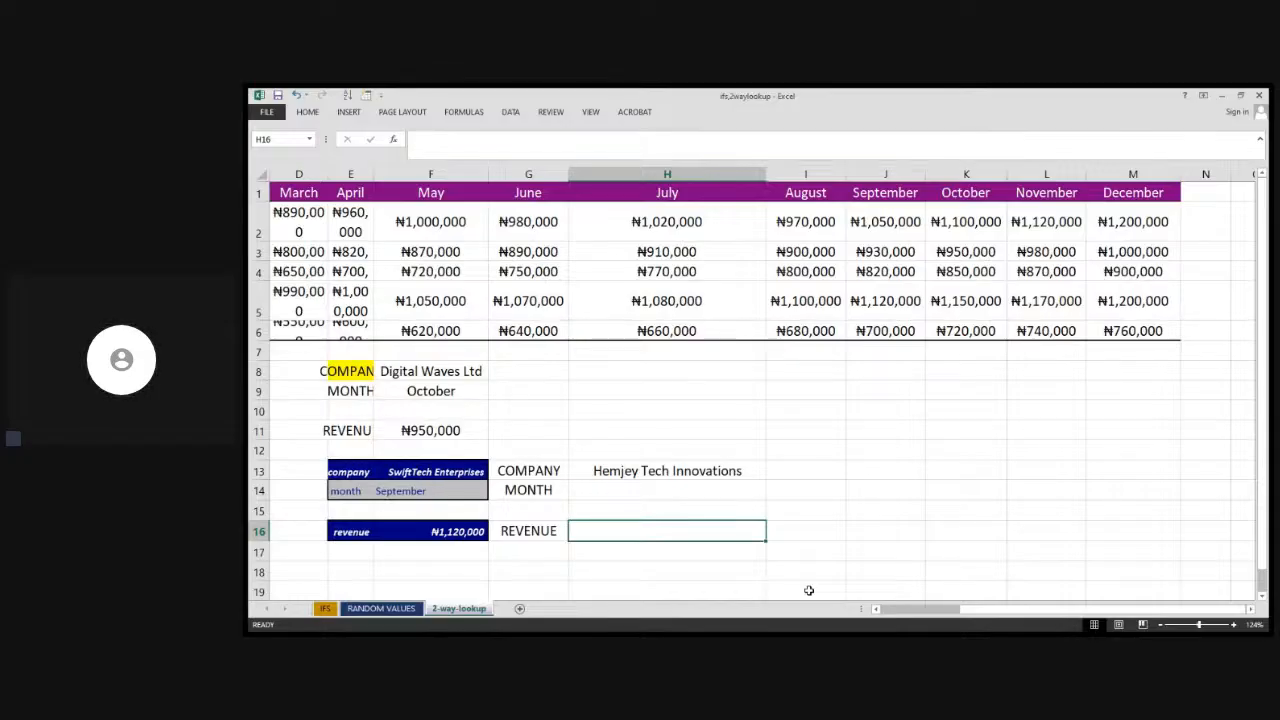
text(=)
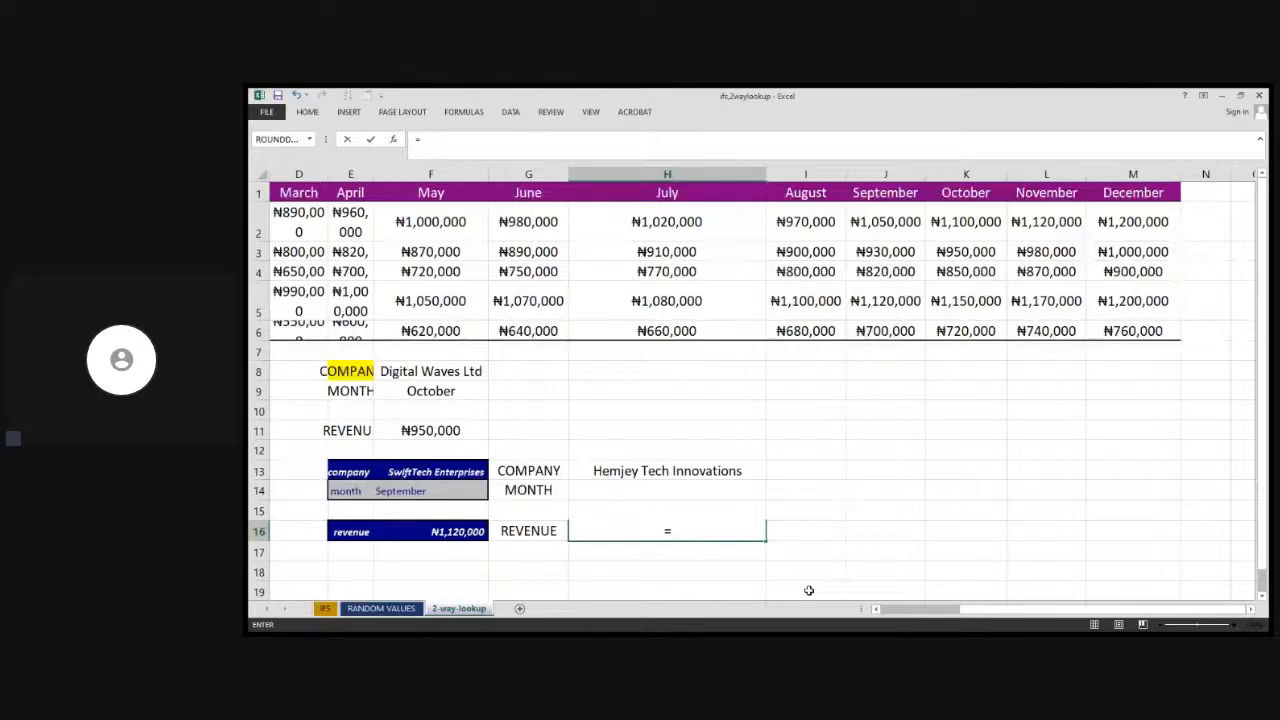
text(INDEX)
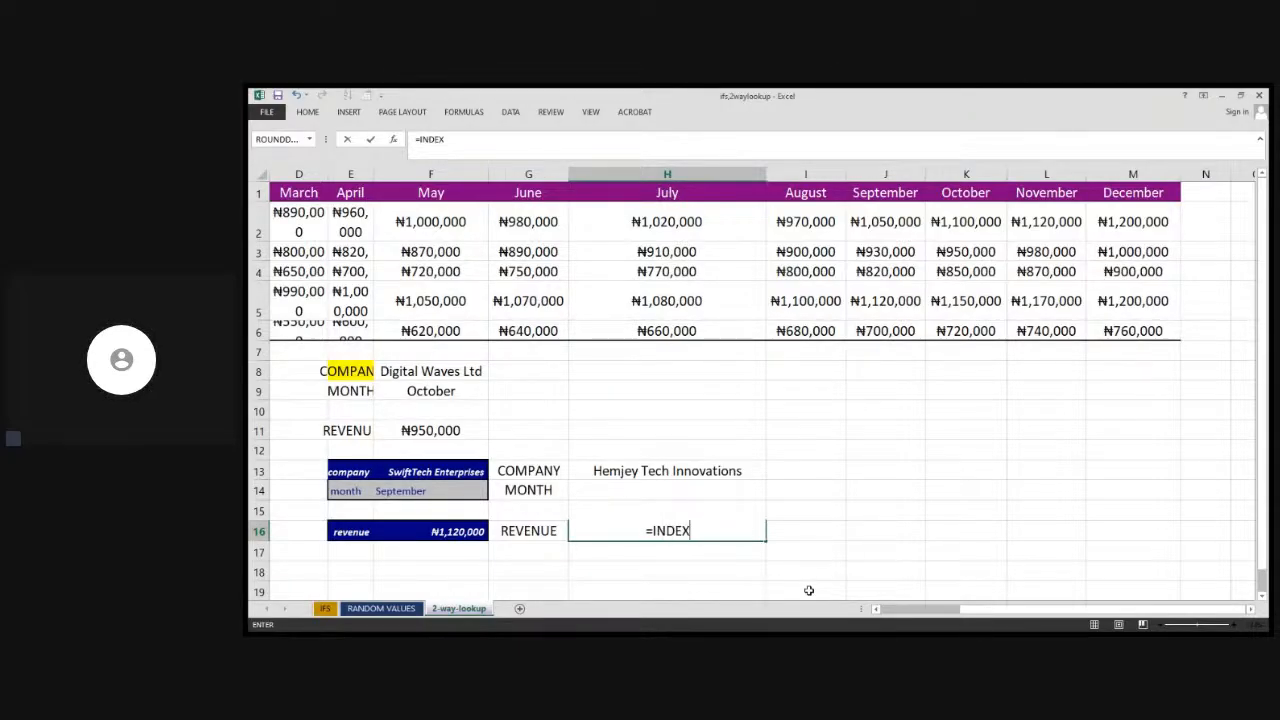
text(()
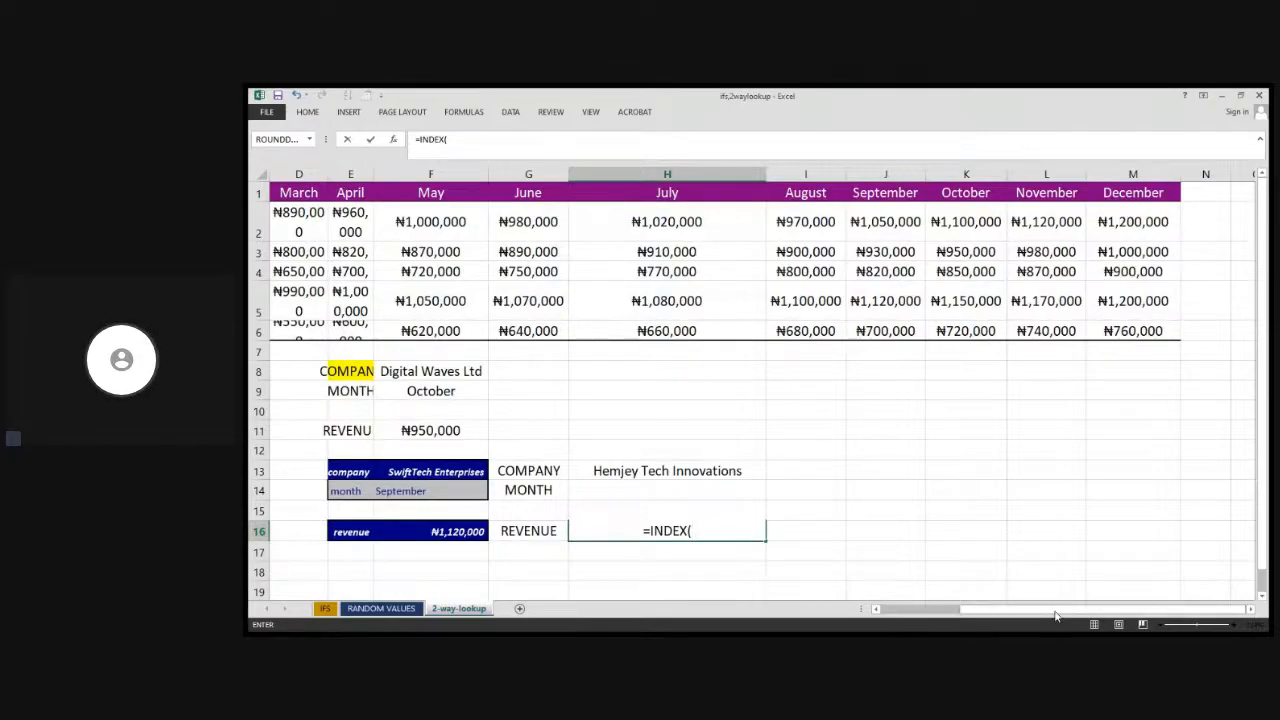
scroll(1055, 619, left, 3)
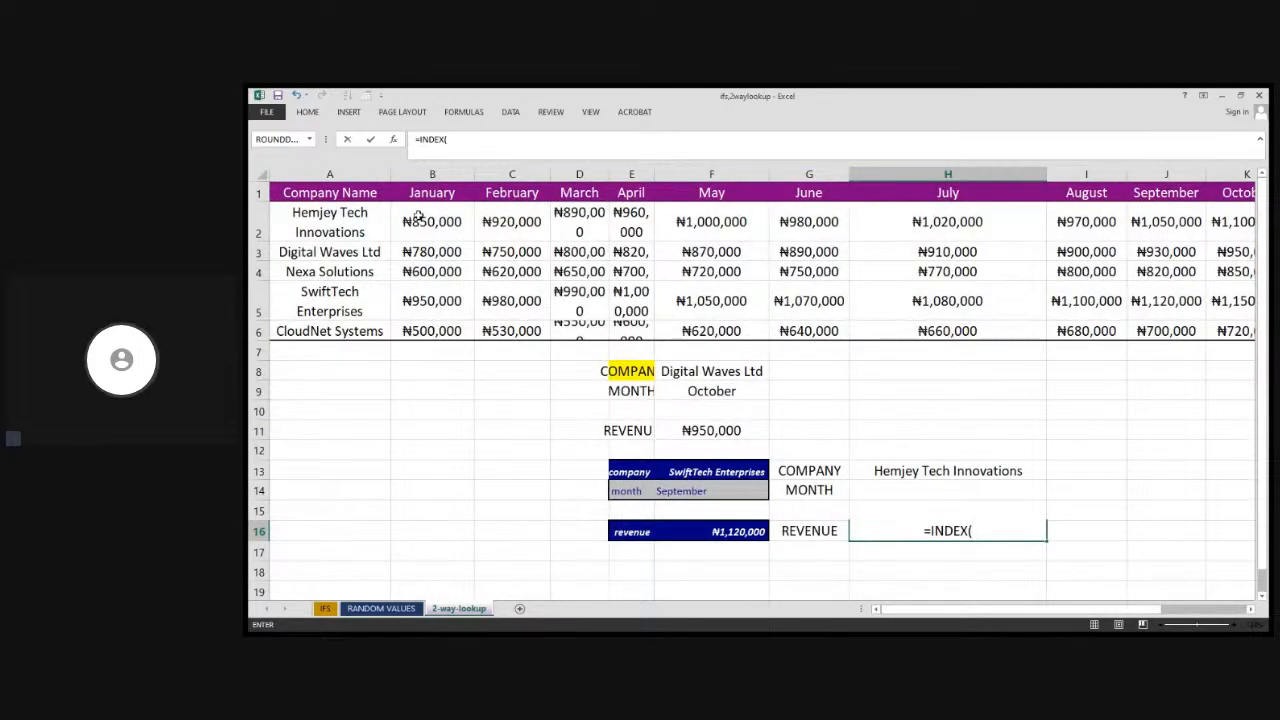
drag(417, 214, 1134, 322)
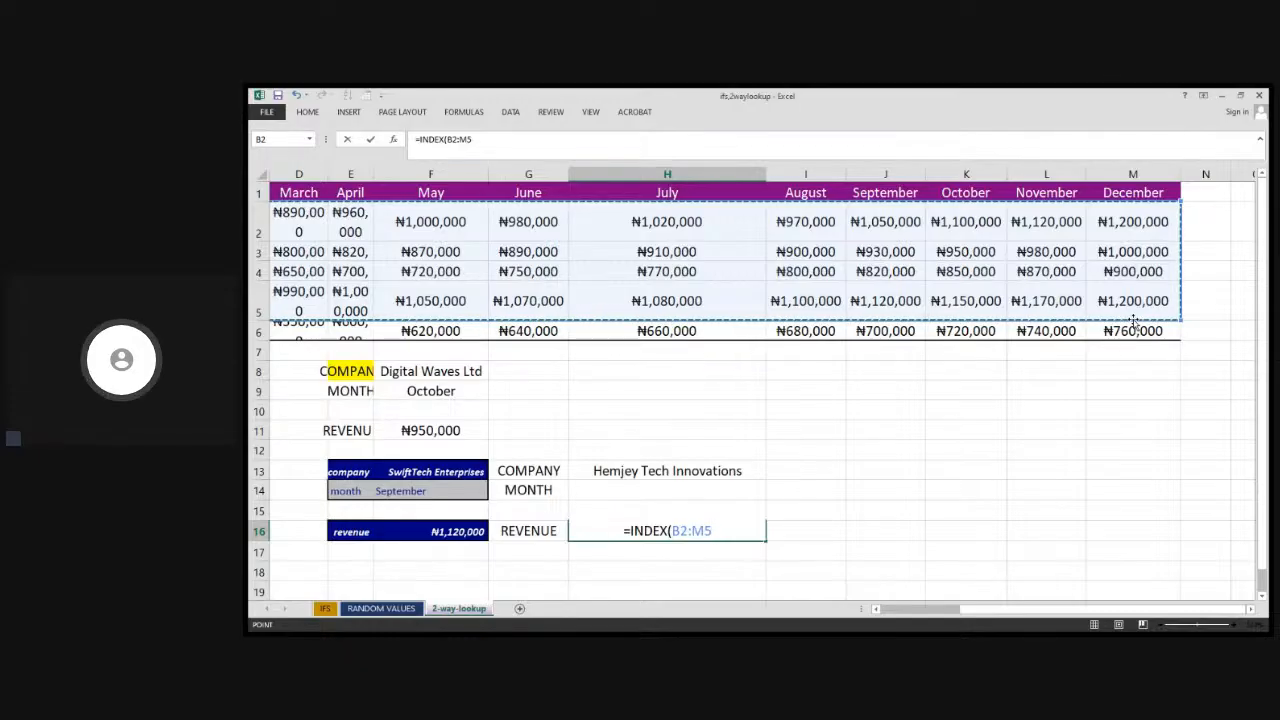
text(,)
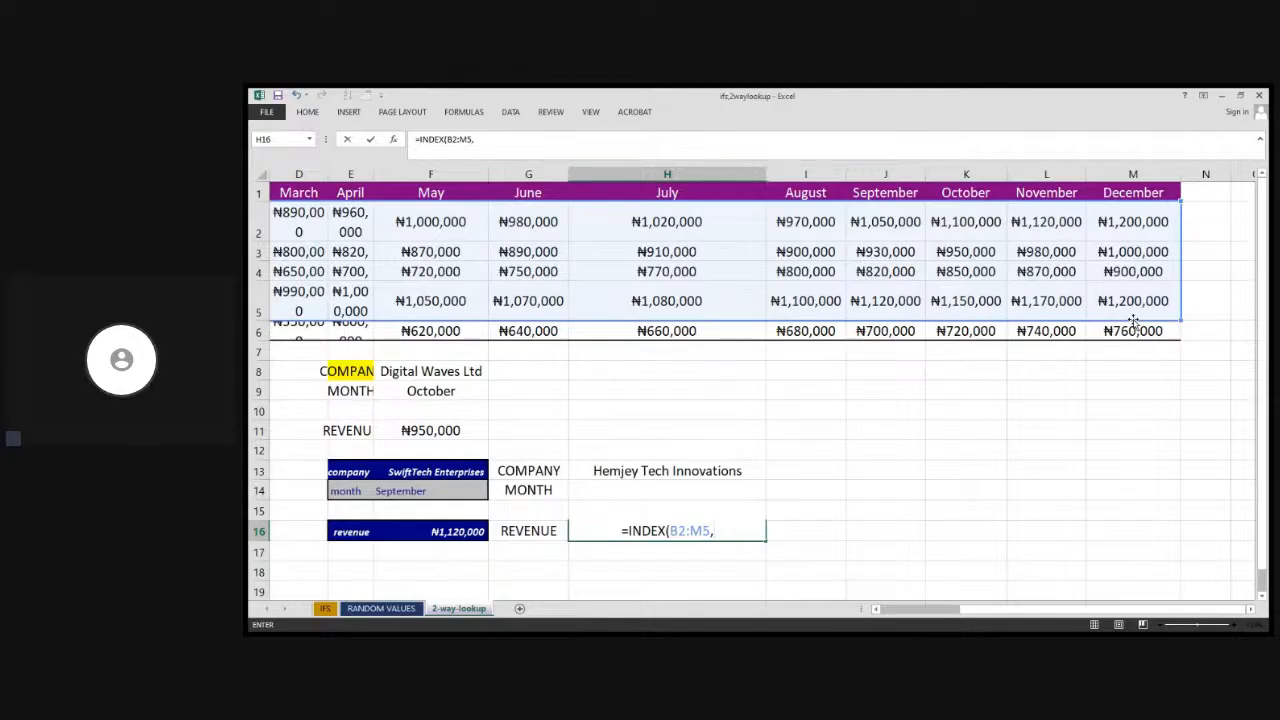
text(()
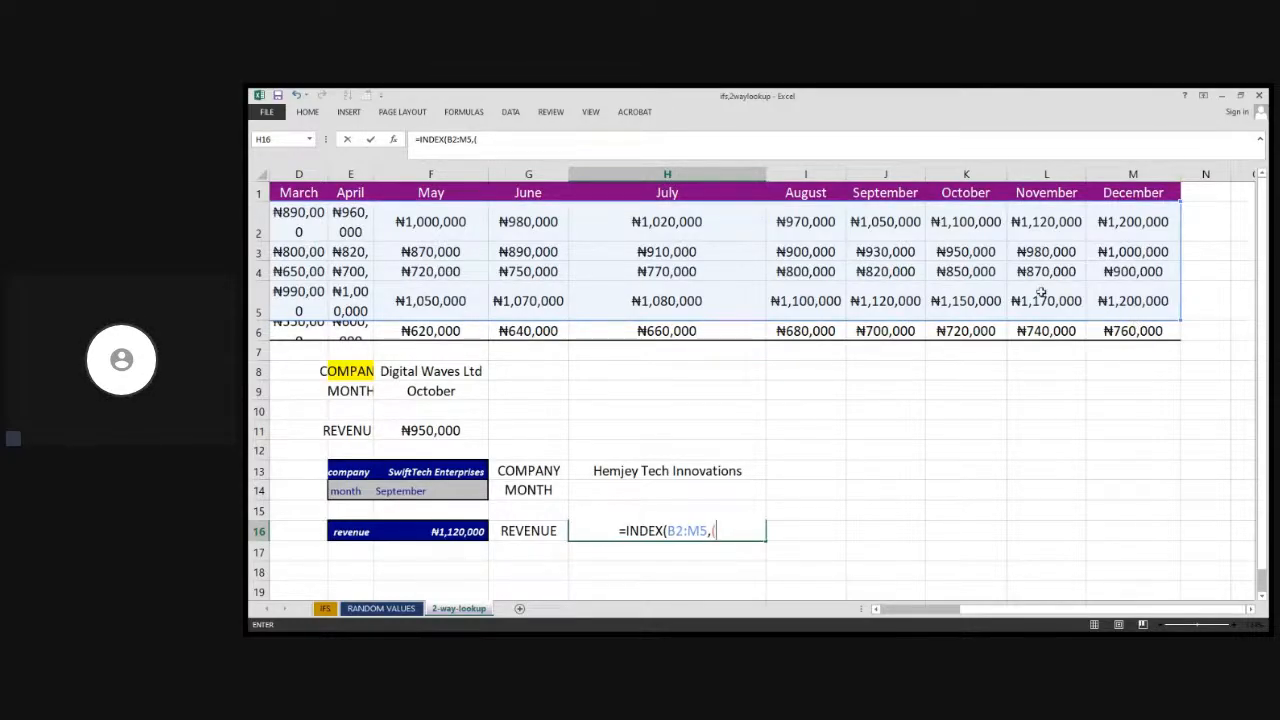
Add (H13,A2:A6) as the row argument of the INDEX formula, pairing the chosen company with the company names
click(637, 471)
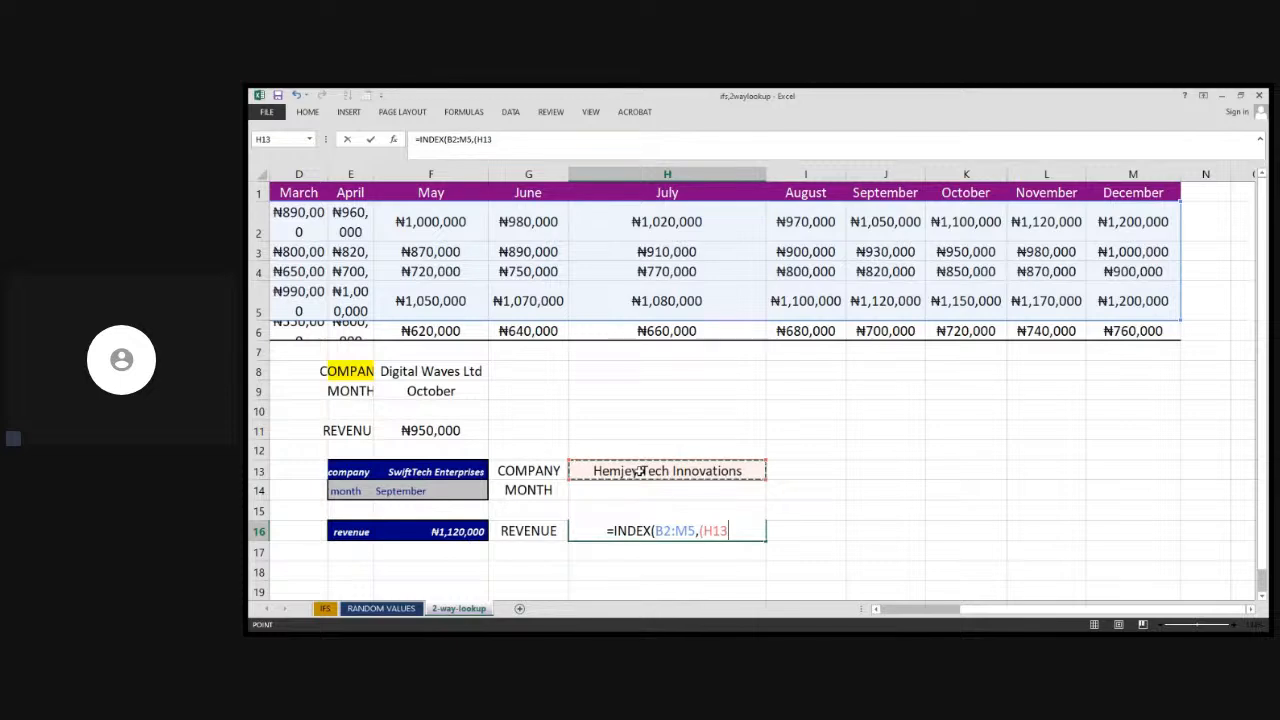
text(,)
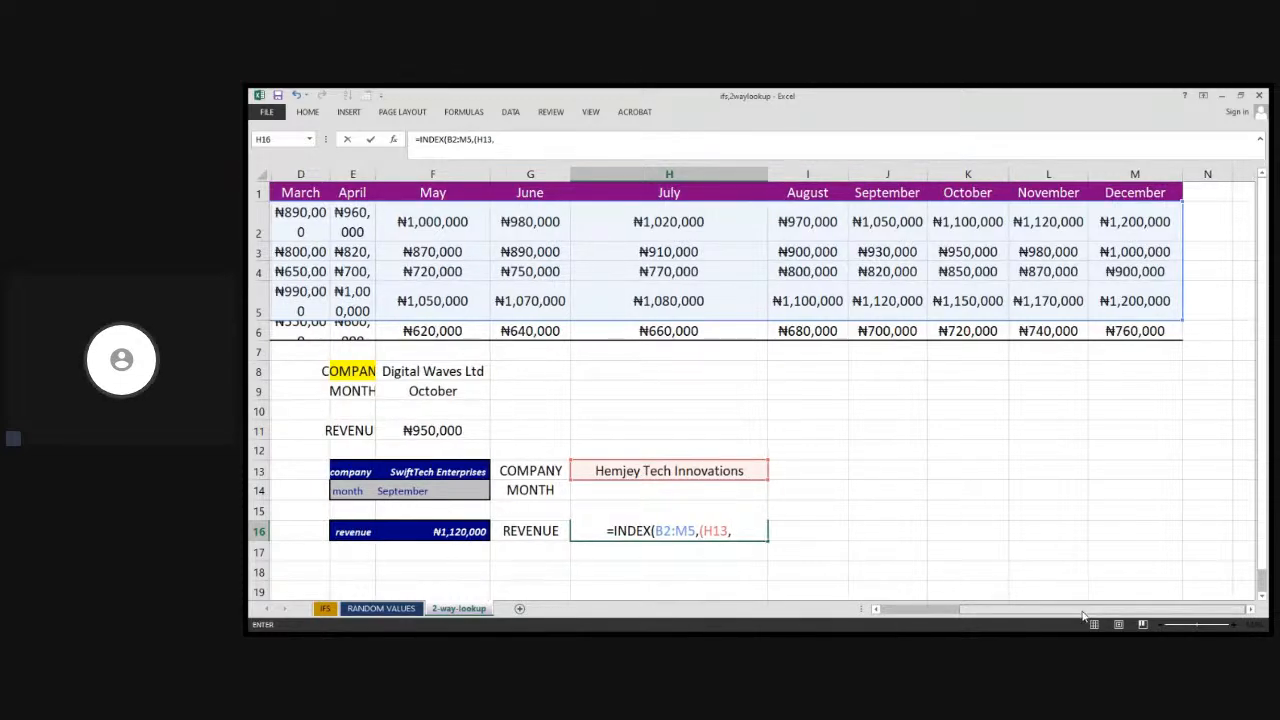
scroll(506, 430, left, 3)
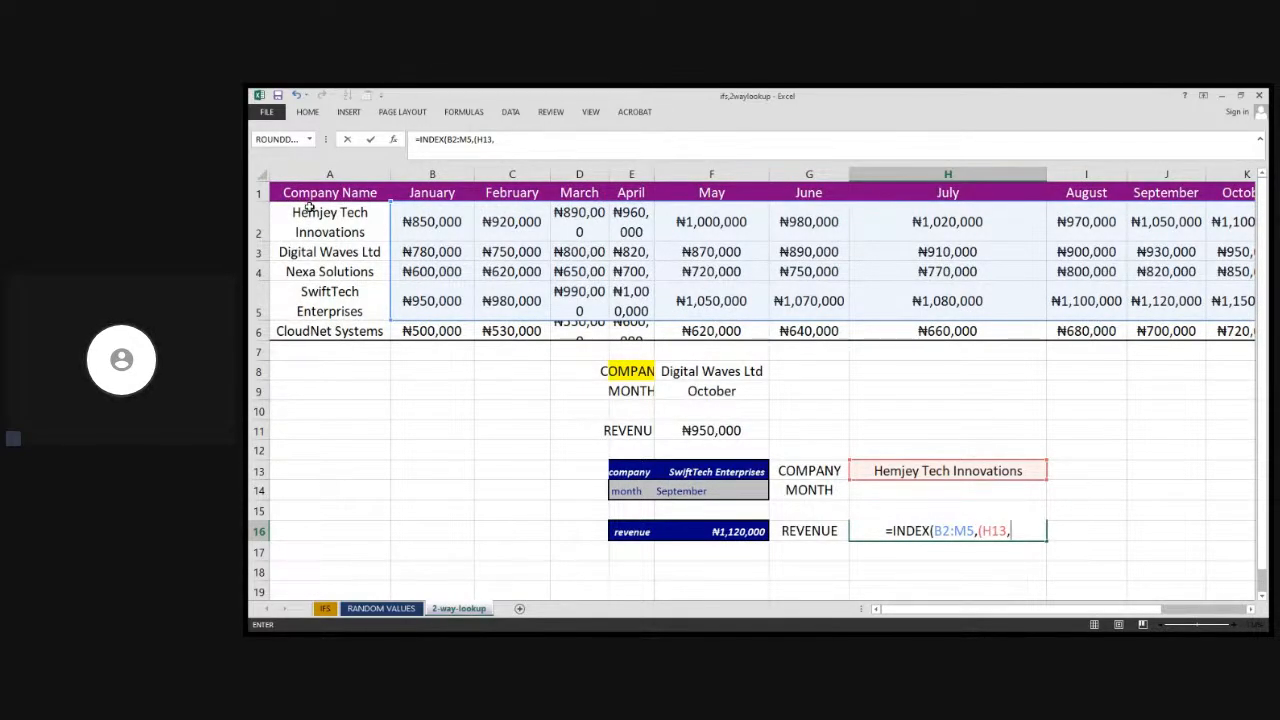
drag(310, 216, 320, 333)
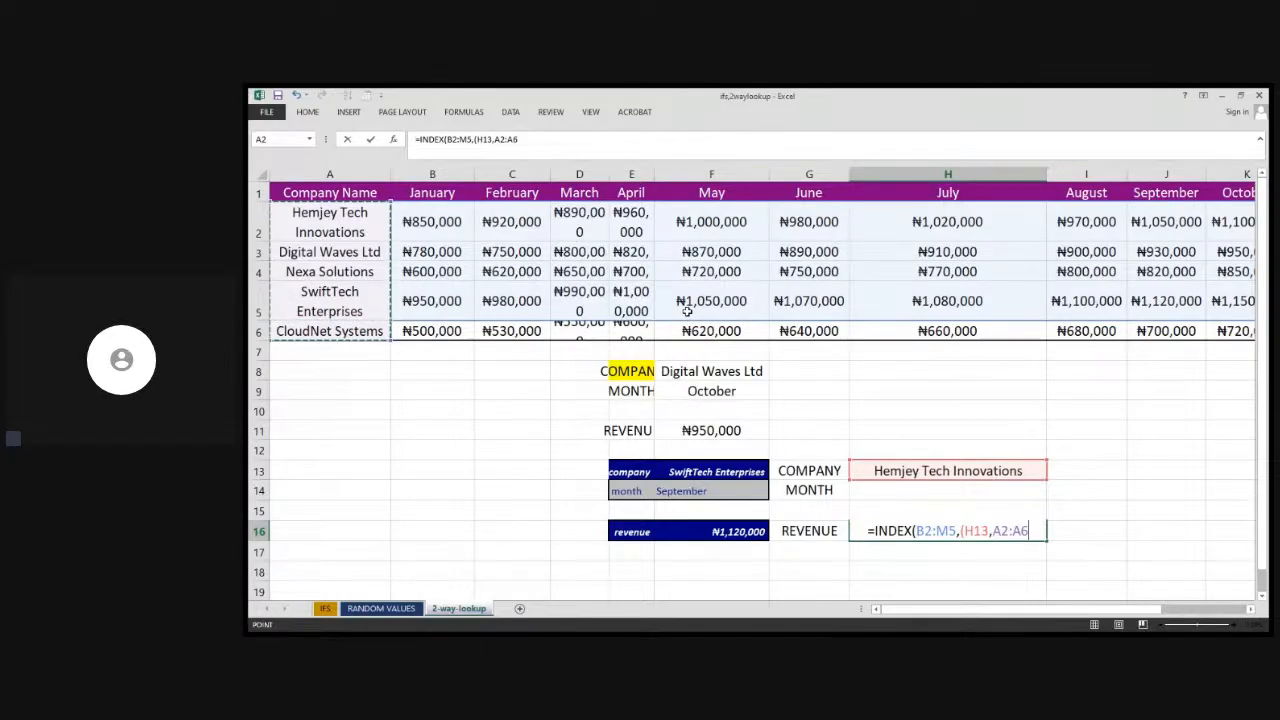
text(),)
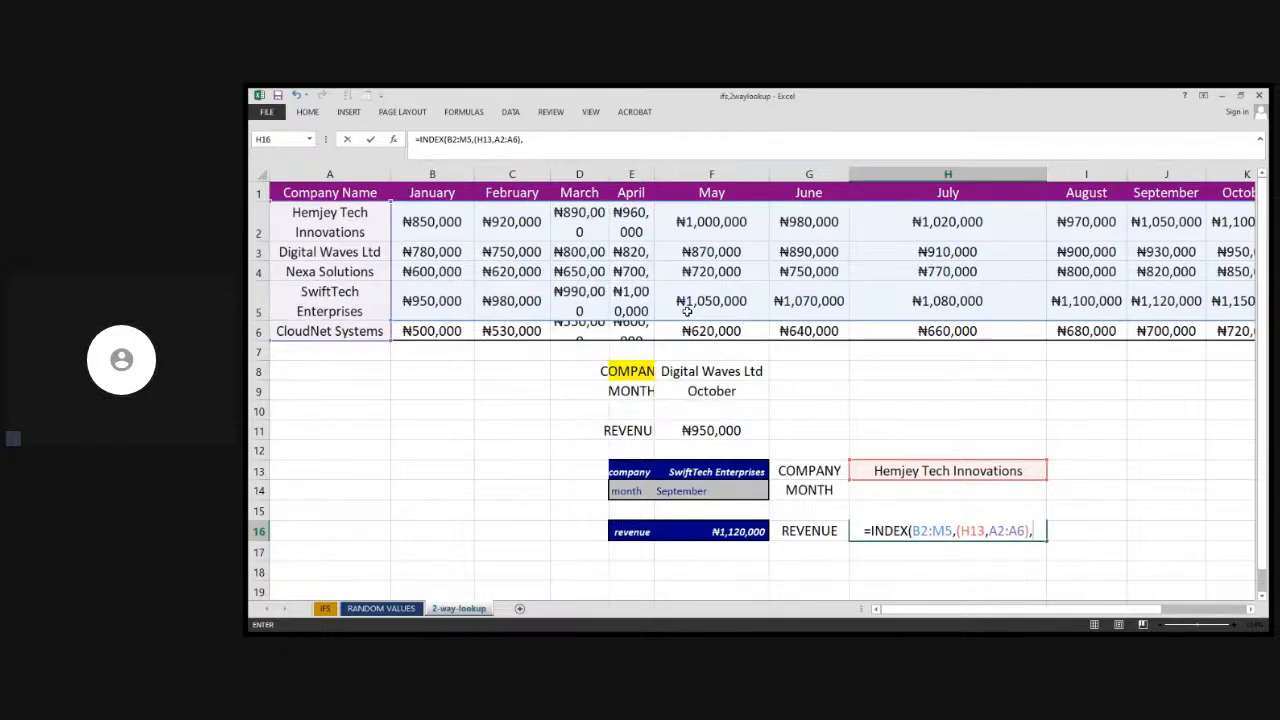
Complete the INDEX formula with (H14,B1:M1) as the column argument and enter it in H16
text(()
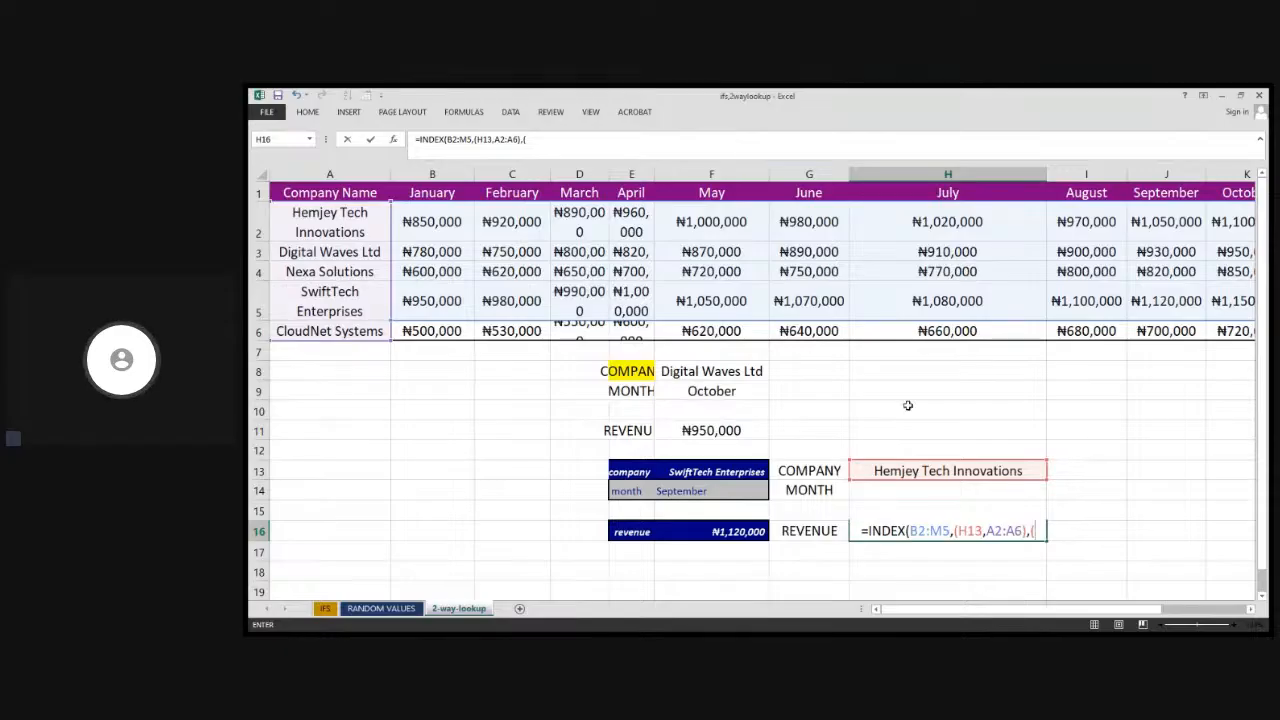
click(911, 491)
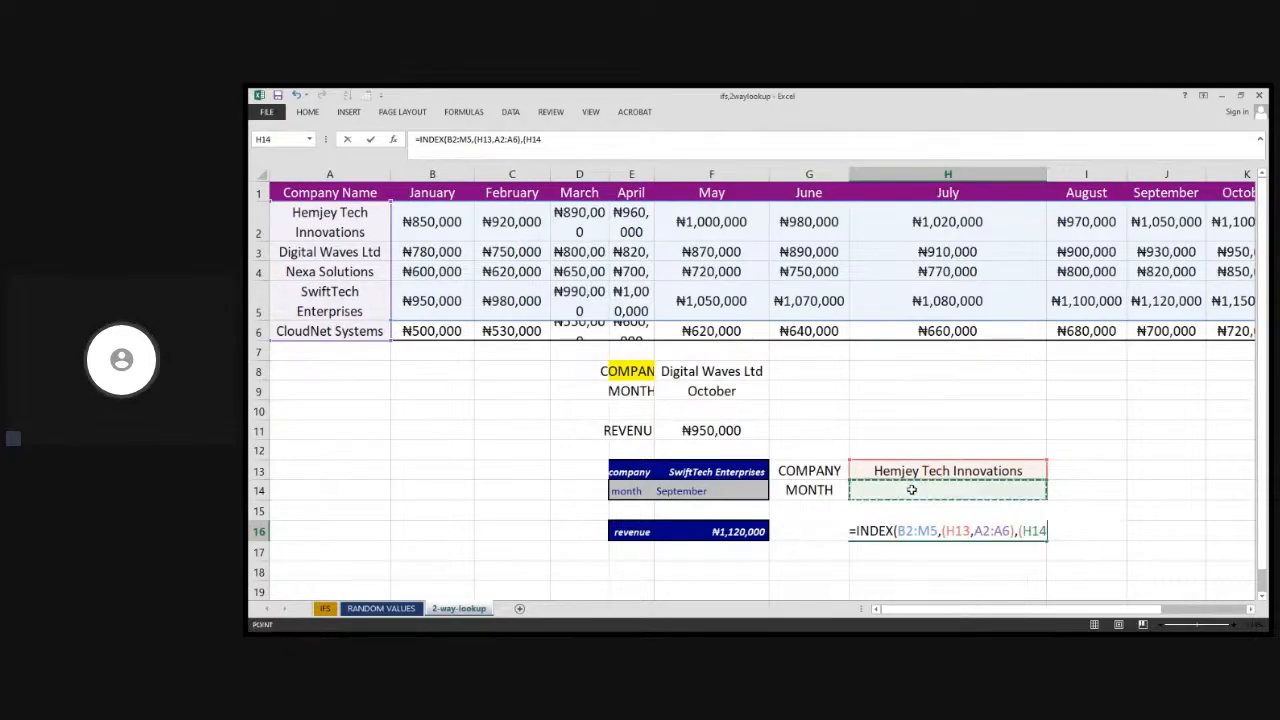
text(,)
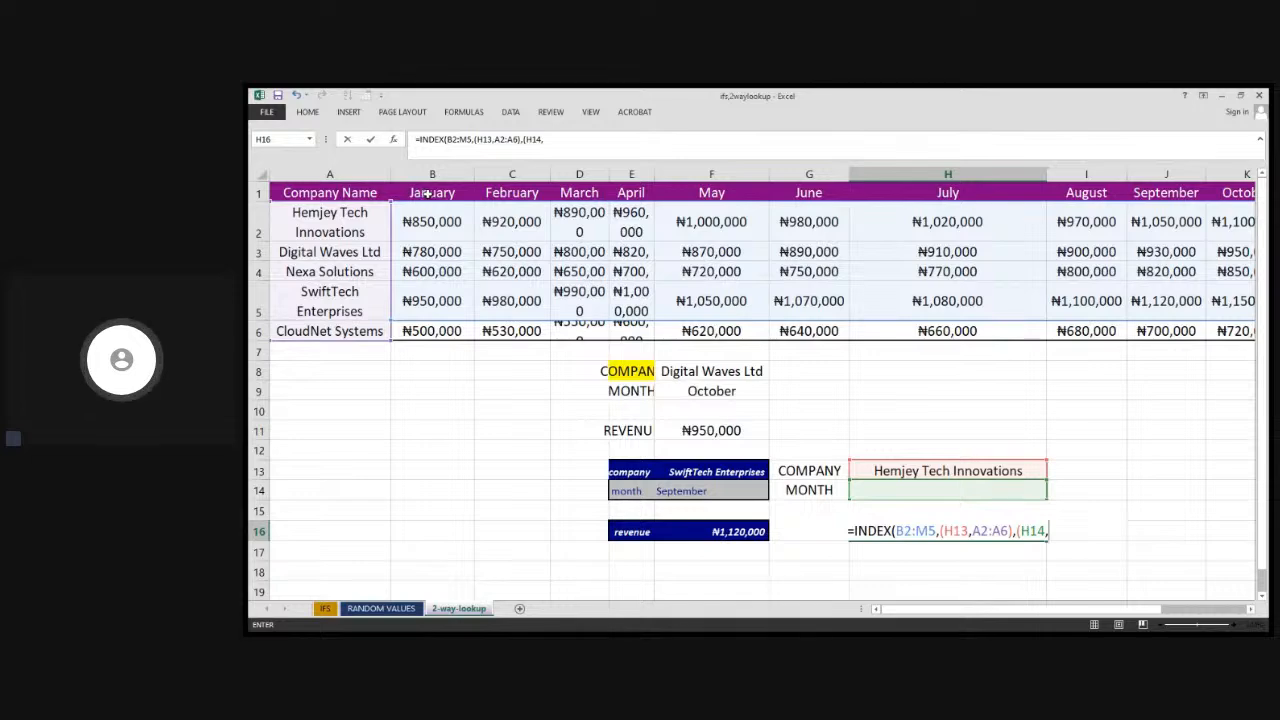
drag(428, 193, 1138, 183)
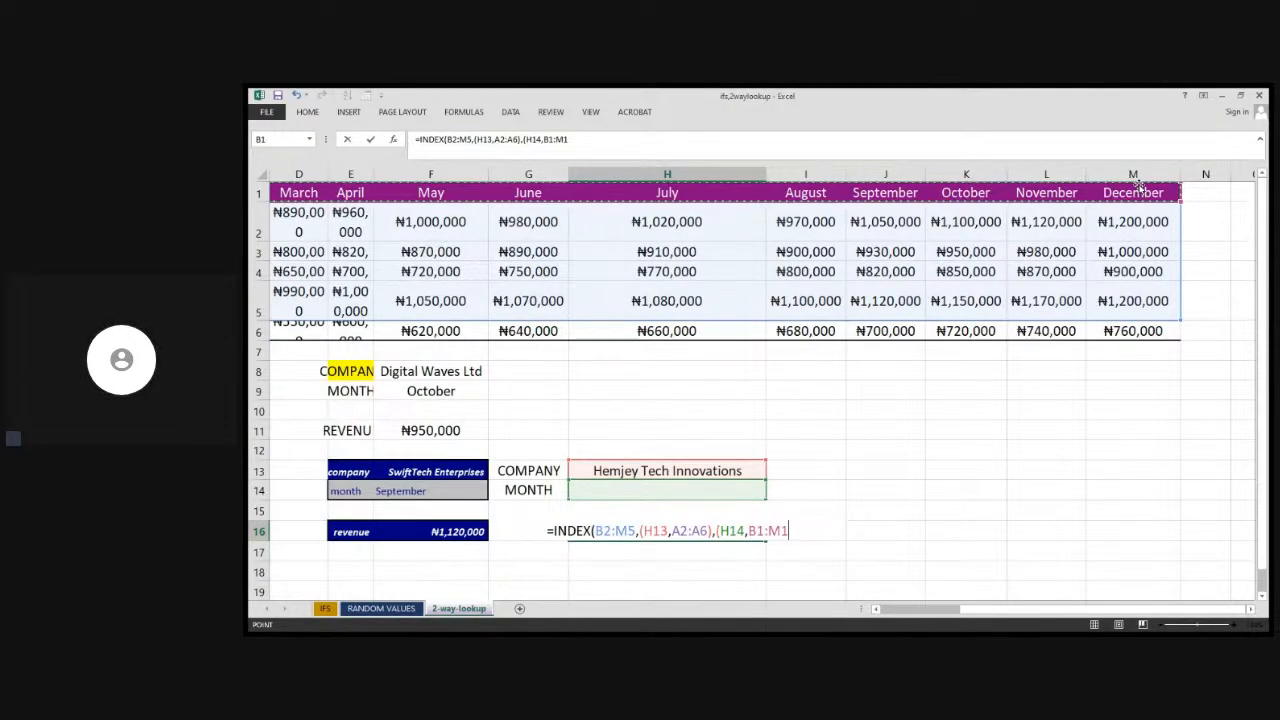
text()))
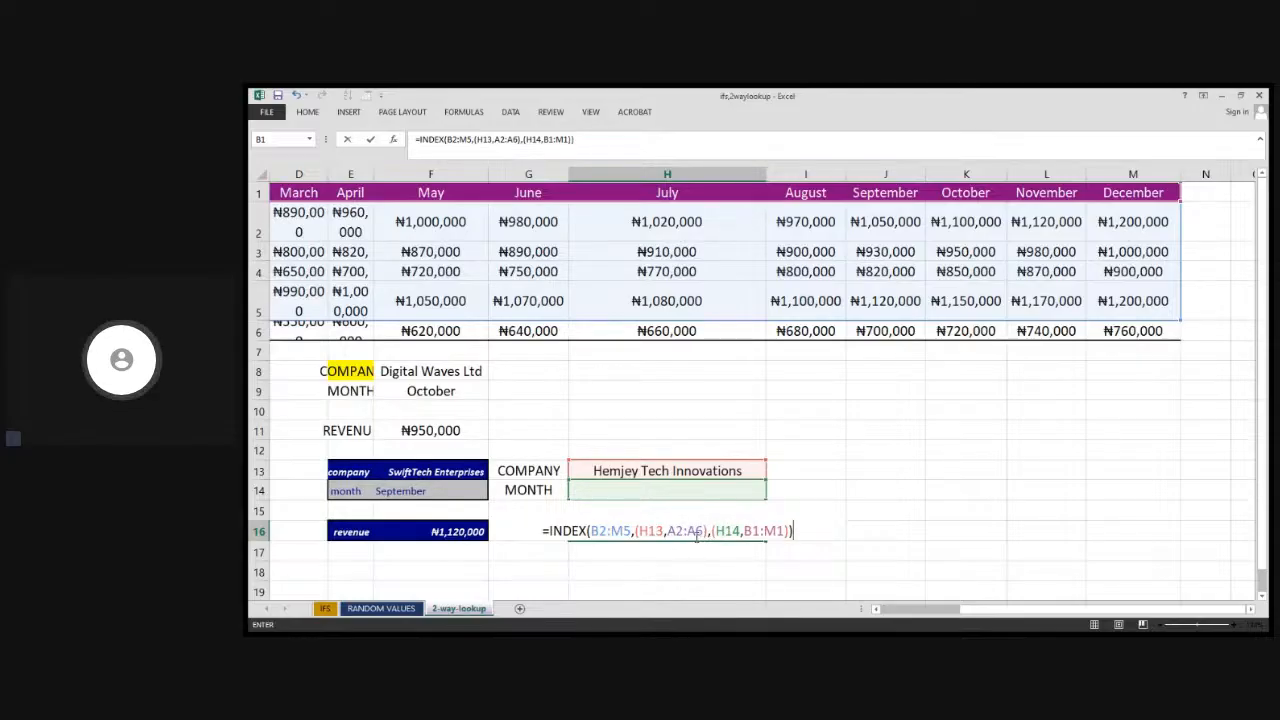
key(Return)
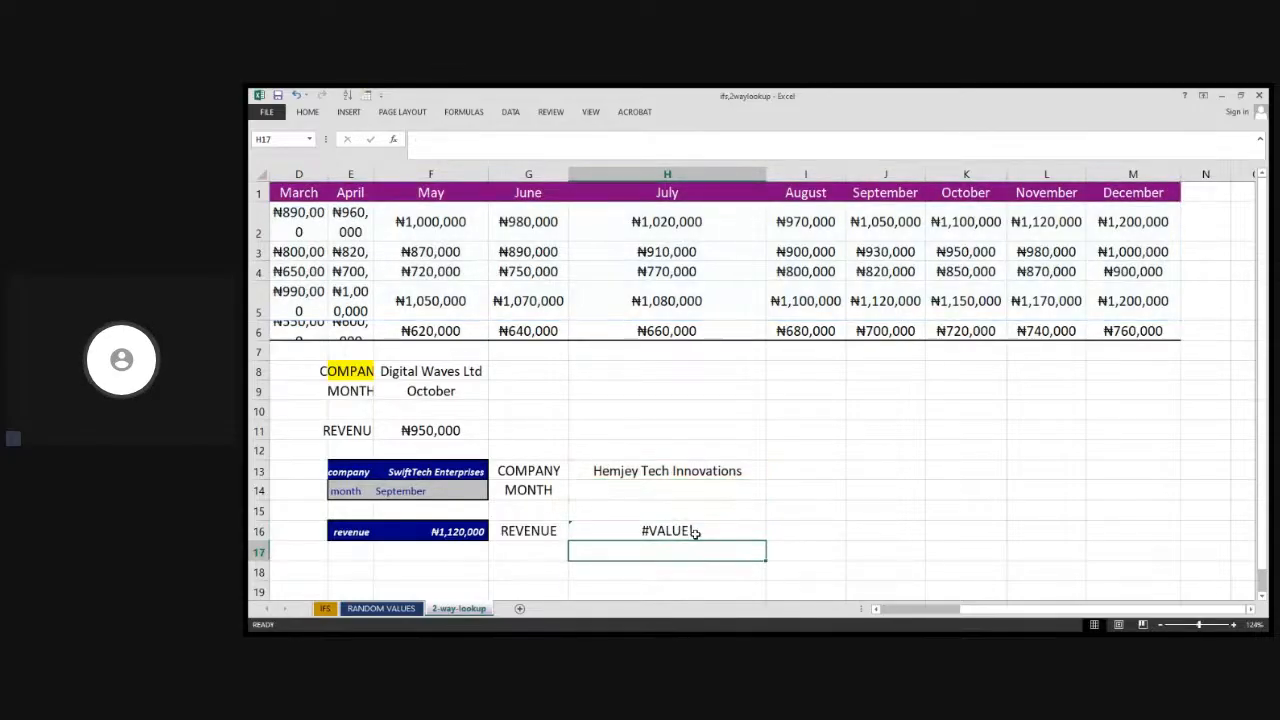
Choose March from the month dropdown in H14
click(694, 531)
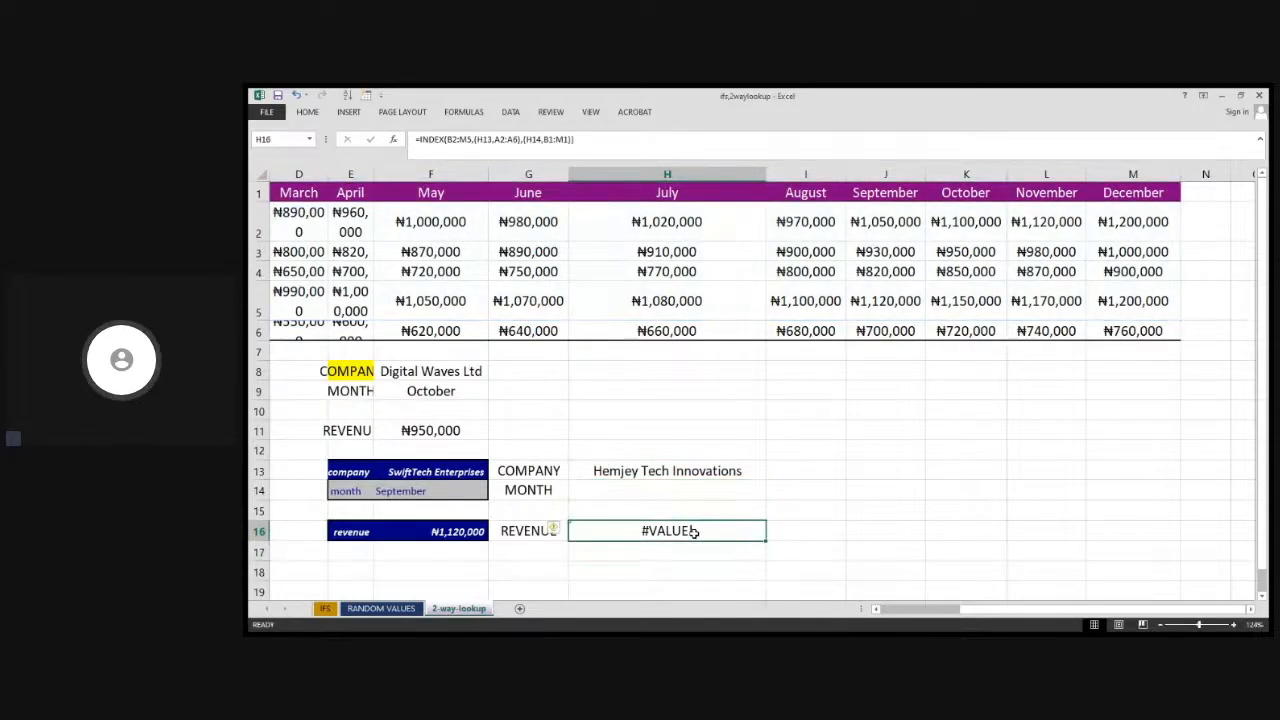
click(739, 485)
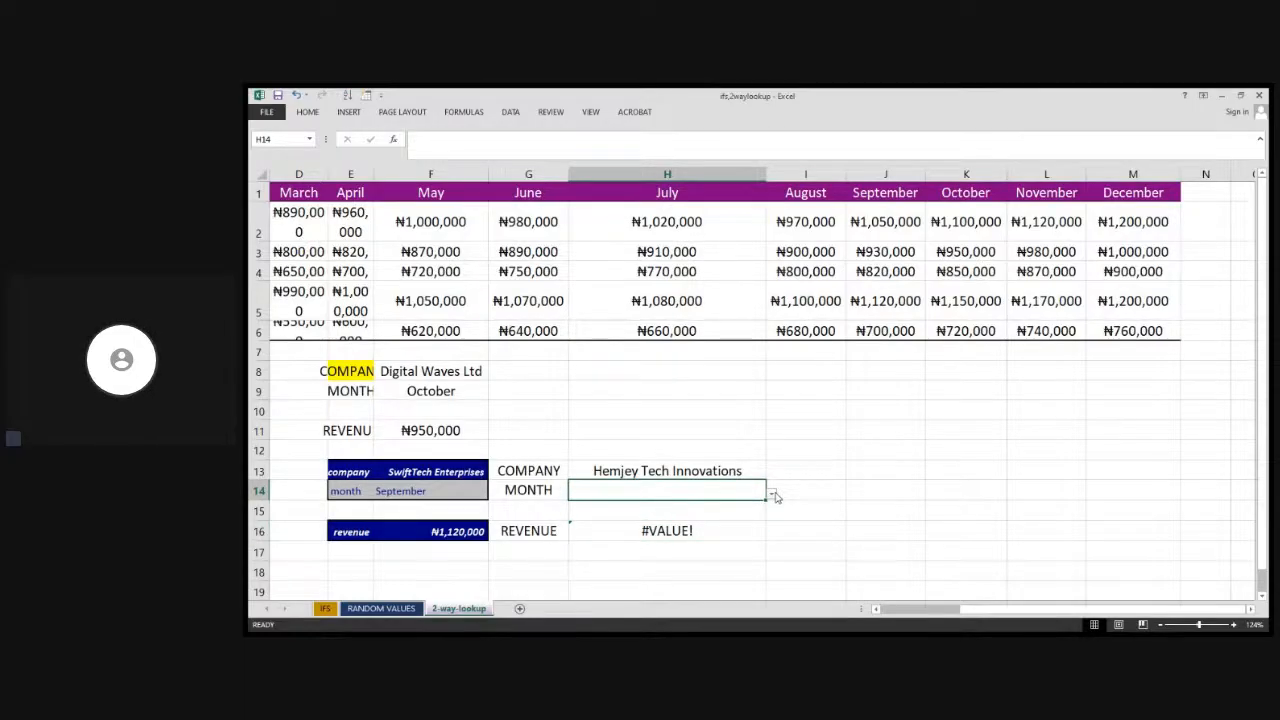
click(751, 533)
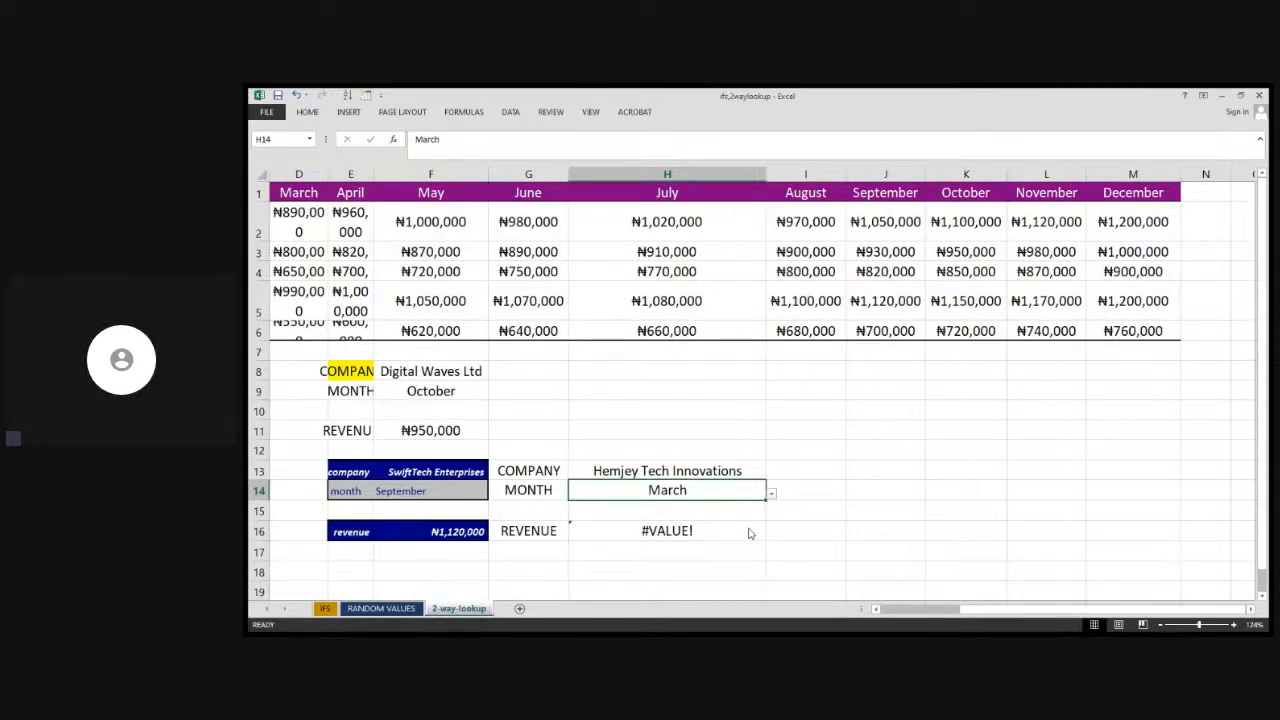
Edit the H16 formula so its row argument becomes MATCH(H13,A2:A6)
click(677, 531)
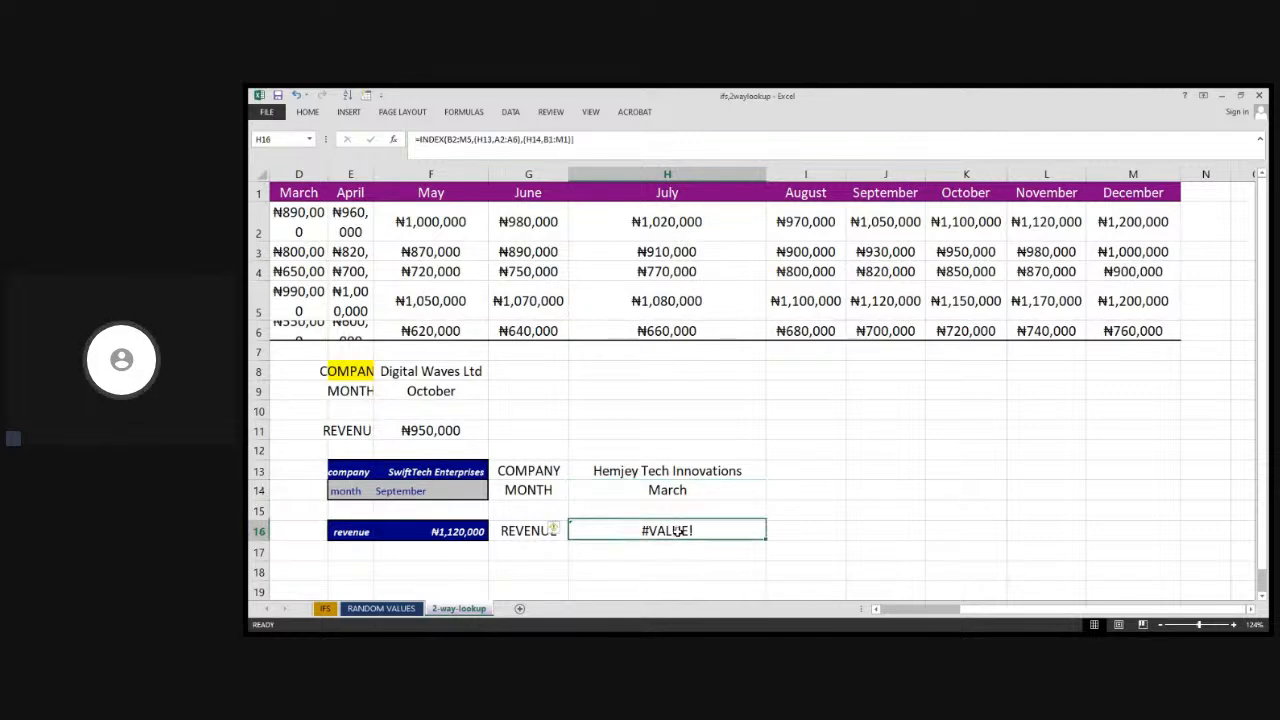
double_click(677, 531)
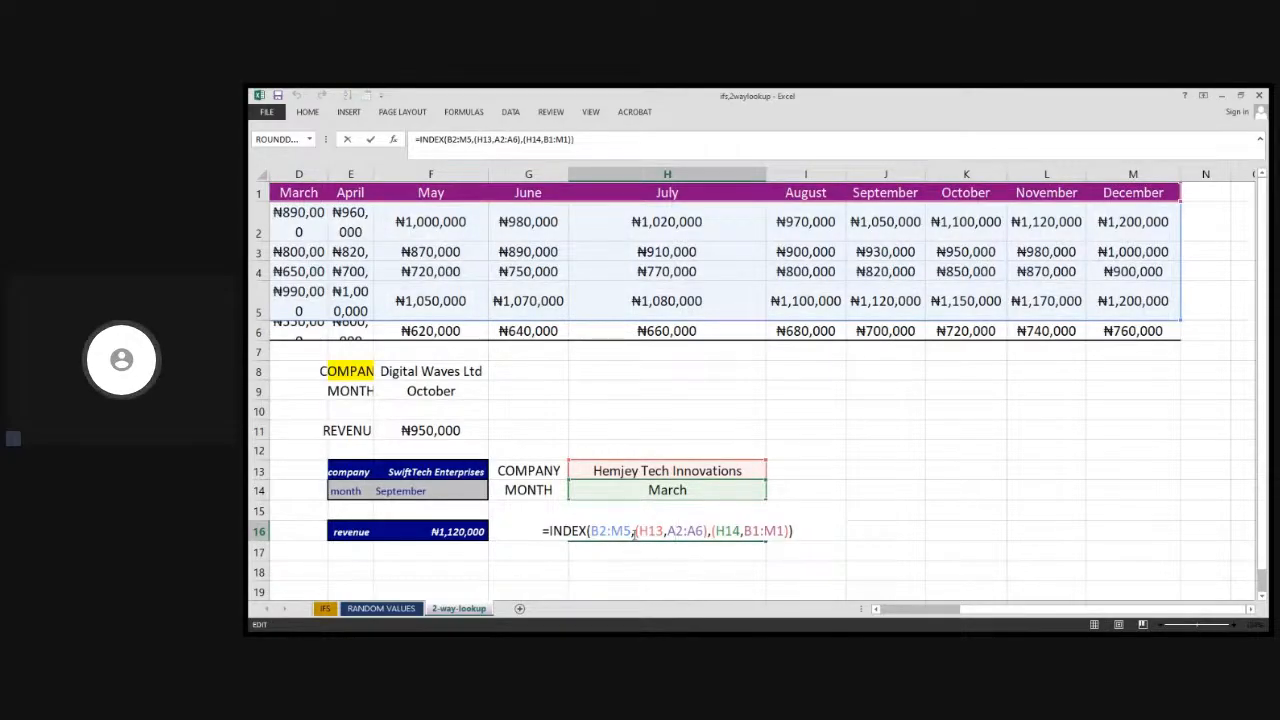
click(634, 530)
click(476, 492)
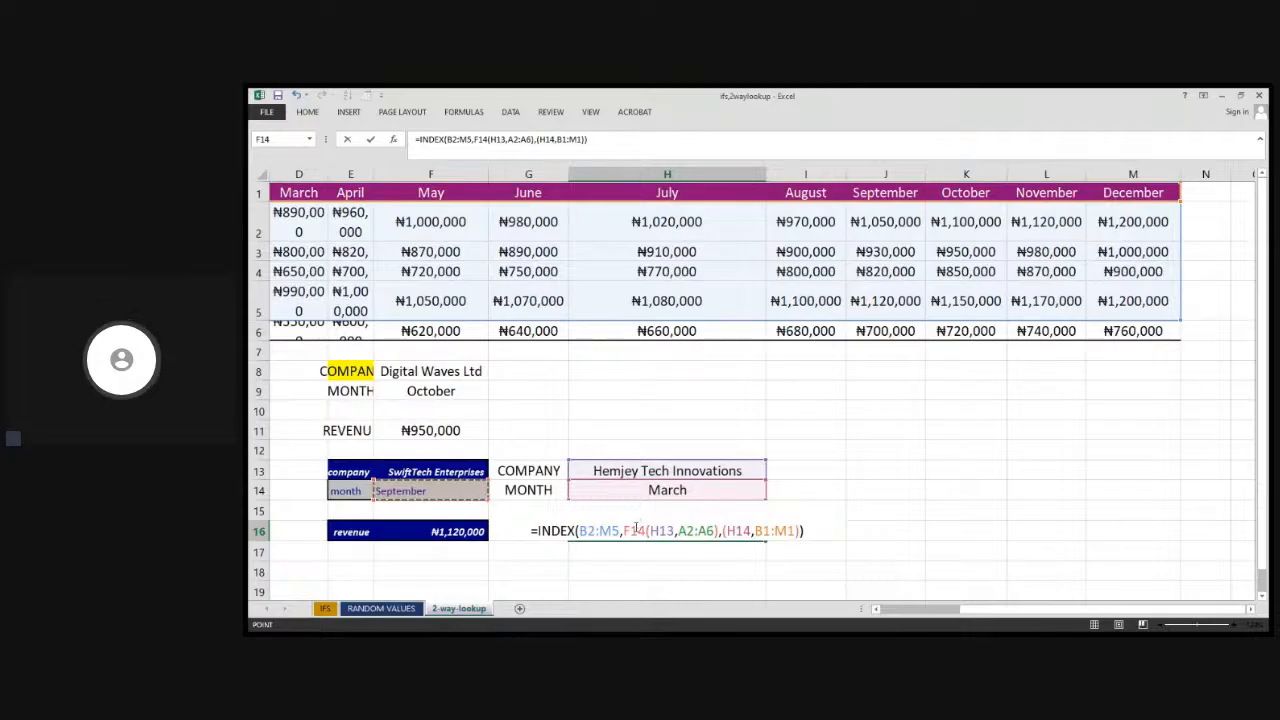
key(BackSpace)
key(BackSpace)
key(BackSpace)
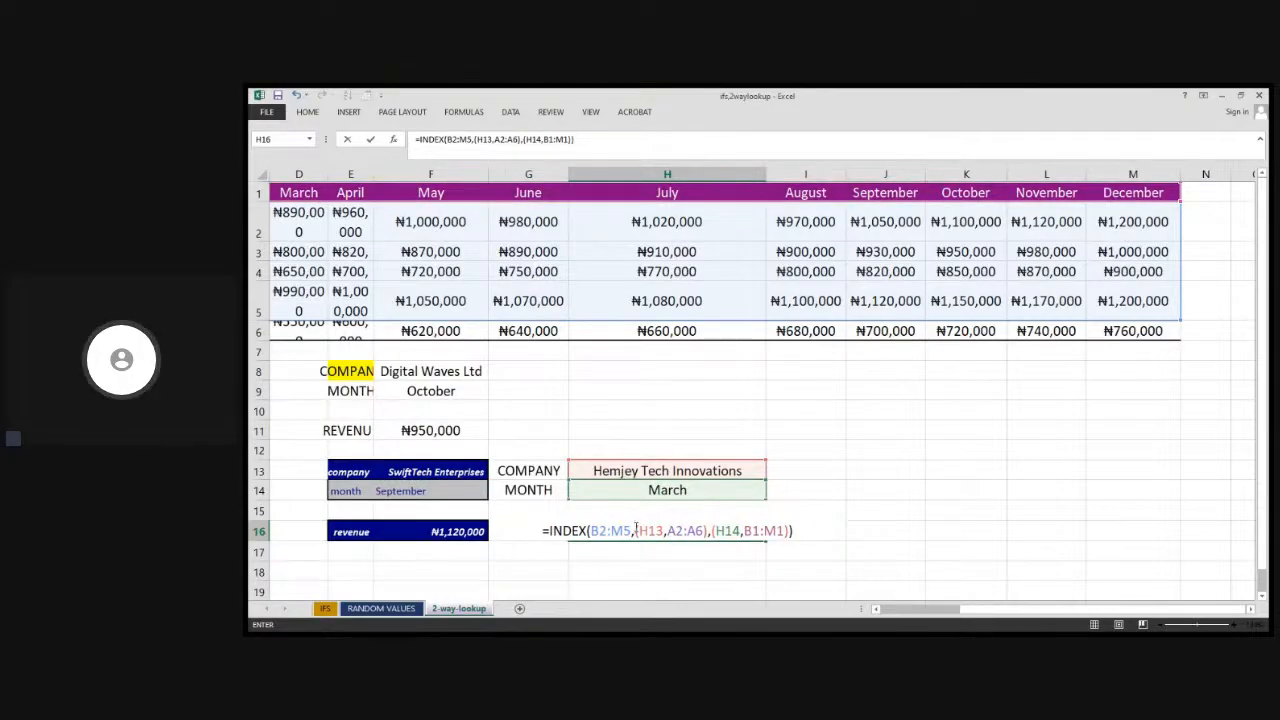
text(A)
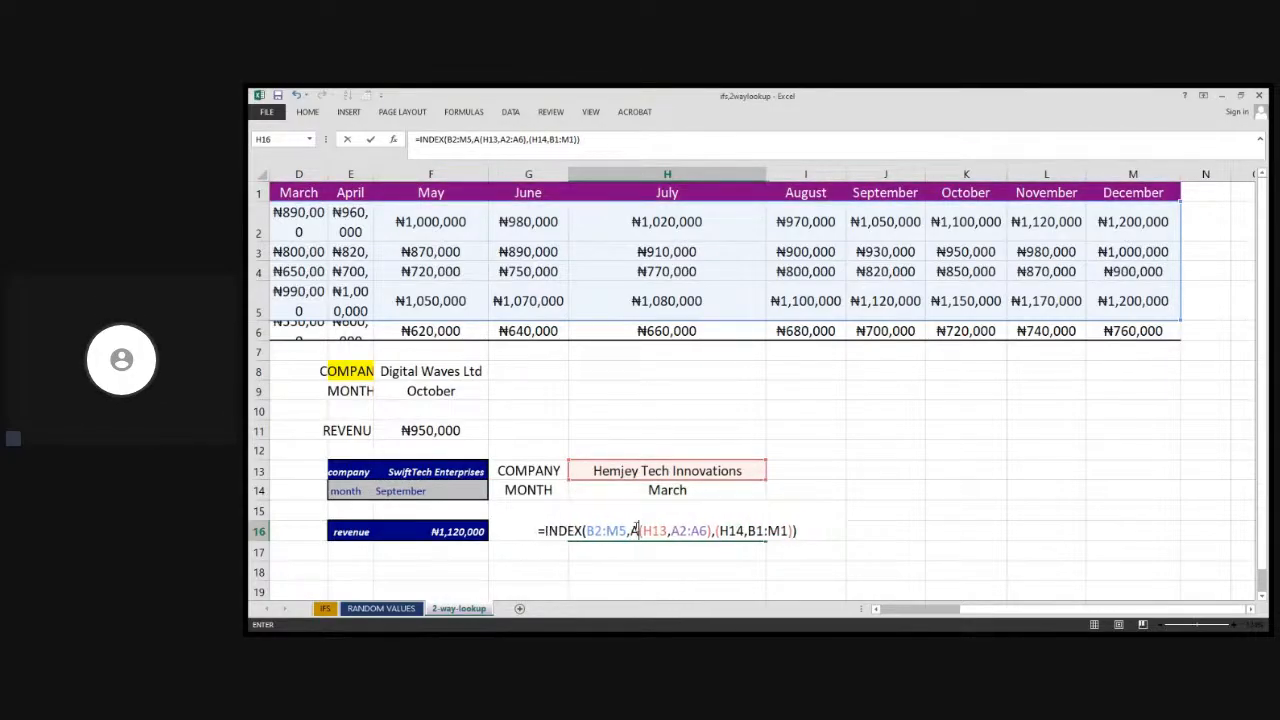
key(BackSpace)
text(MAT)
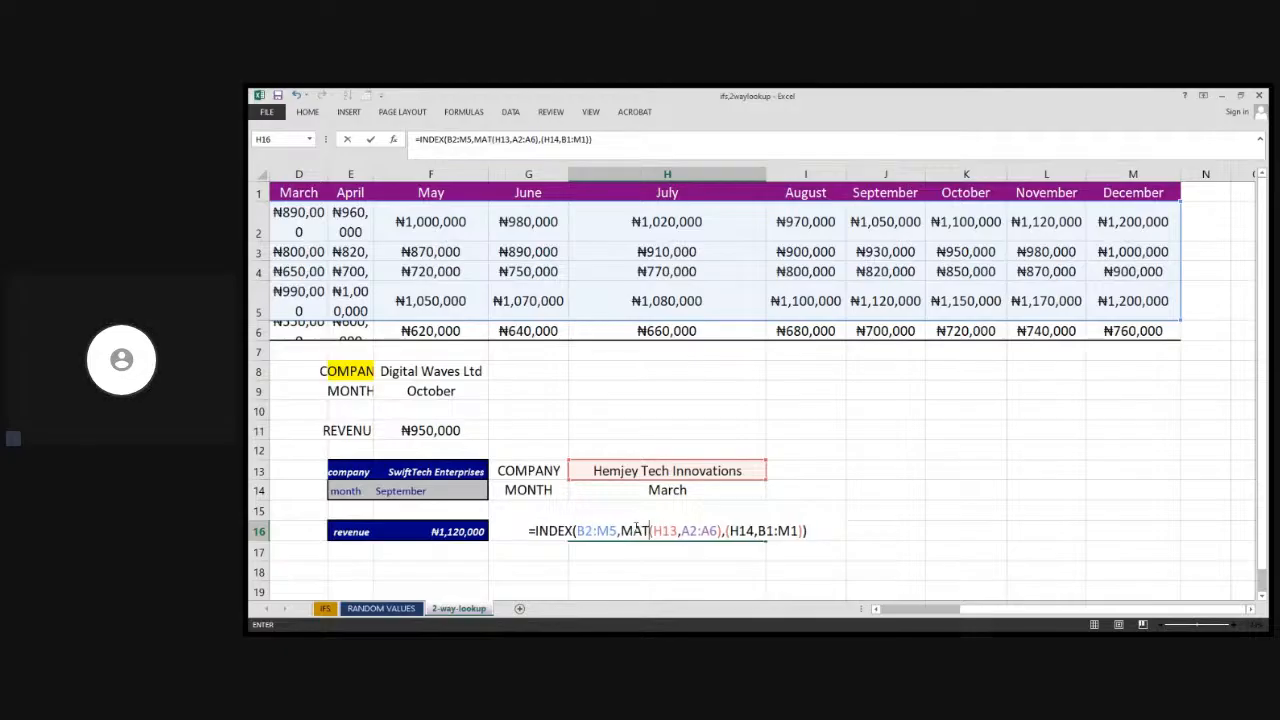
text(CH)
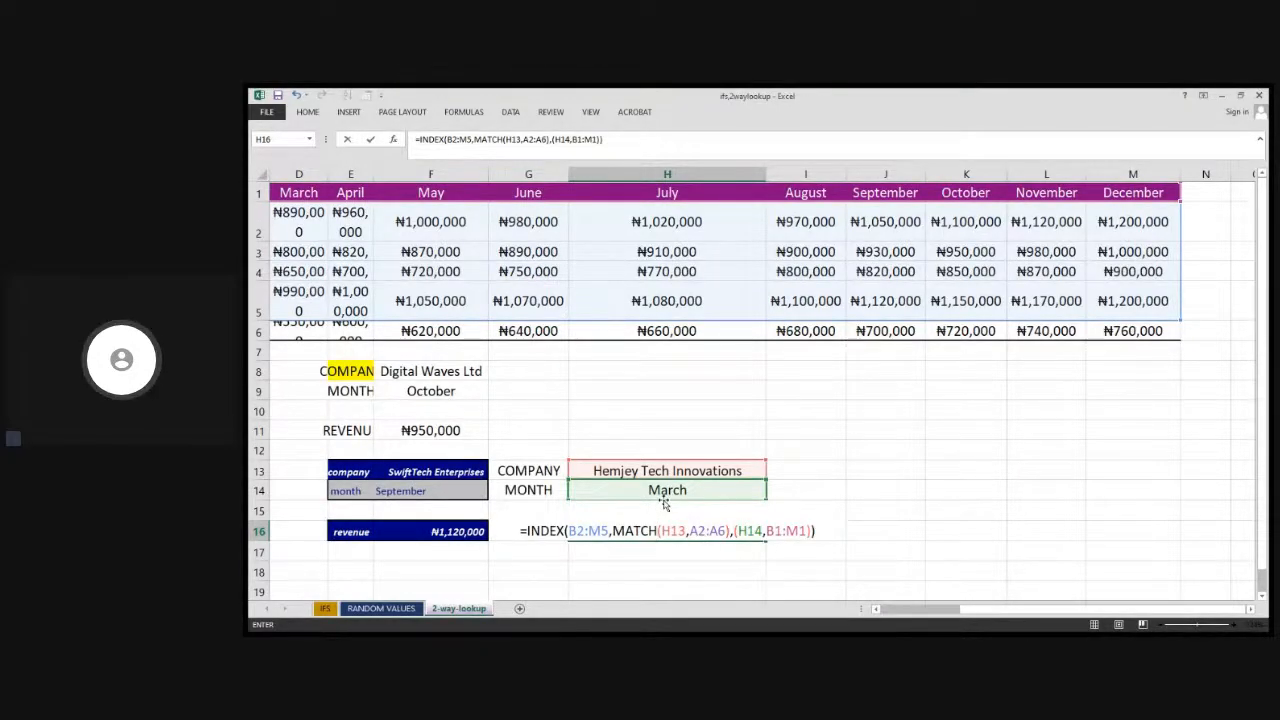
Insert the MATCH function before (H14,B1:M1) so the column argument reads MATCH(H14,B1:M1)
click(734, 530)
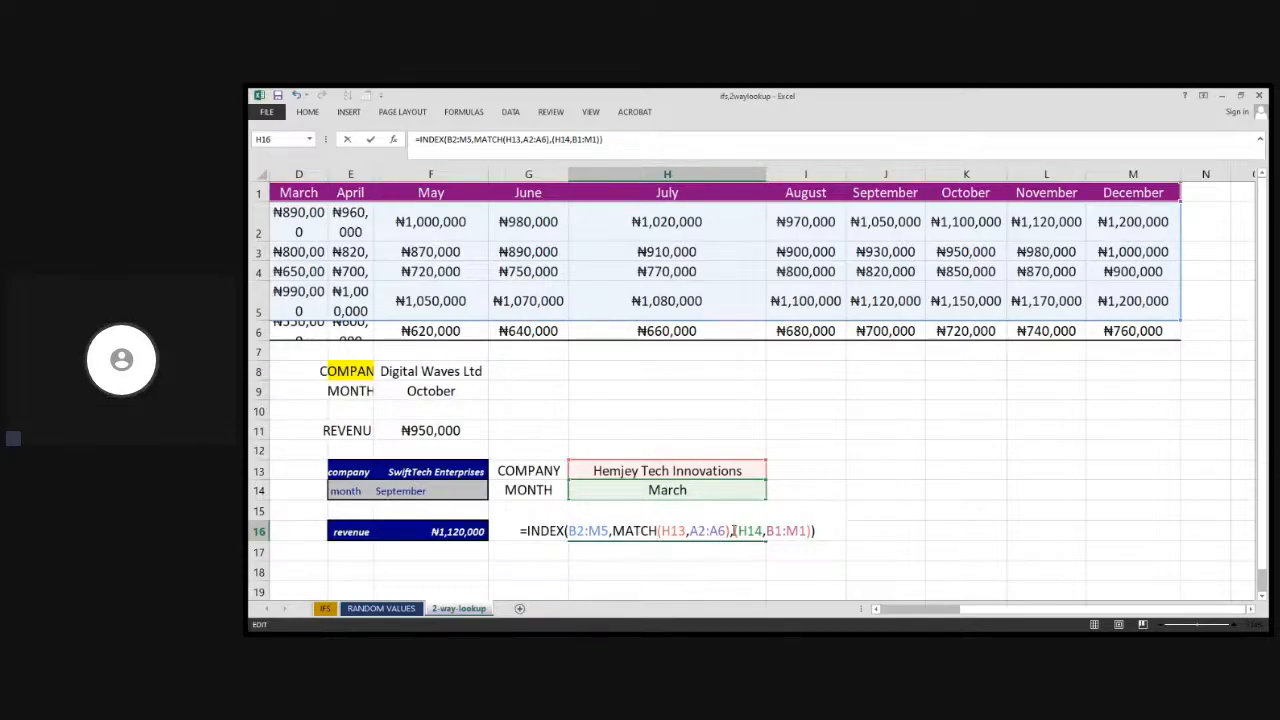
text(MA)
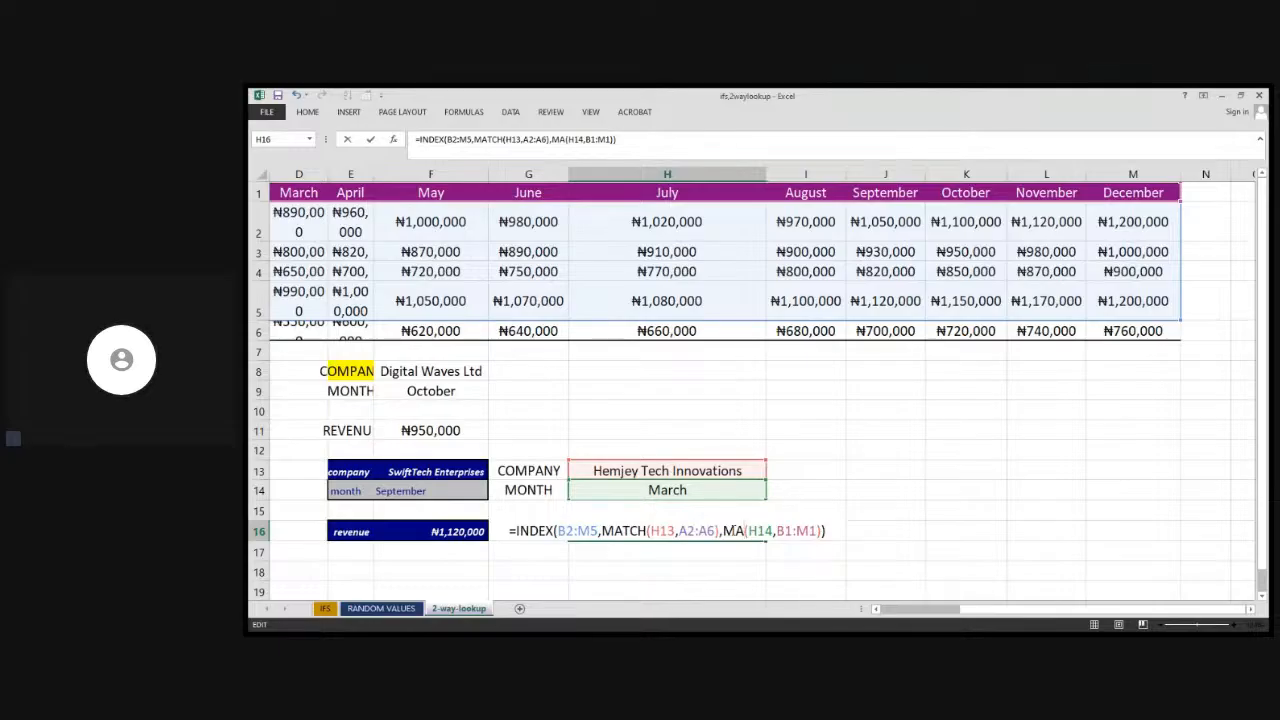
text(TVH)
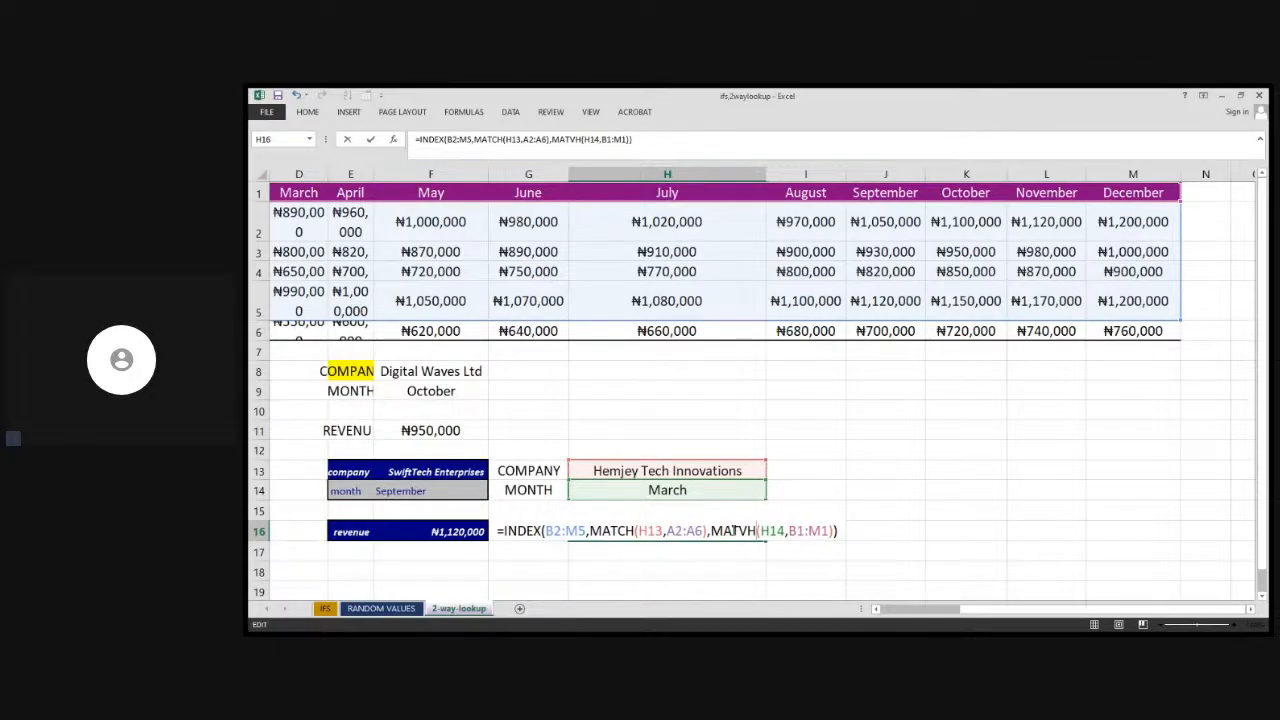
key(BackSpace)
key(BackSpace)
text(CH)
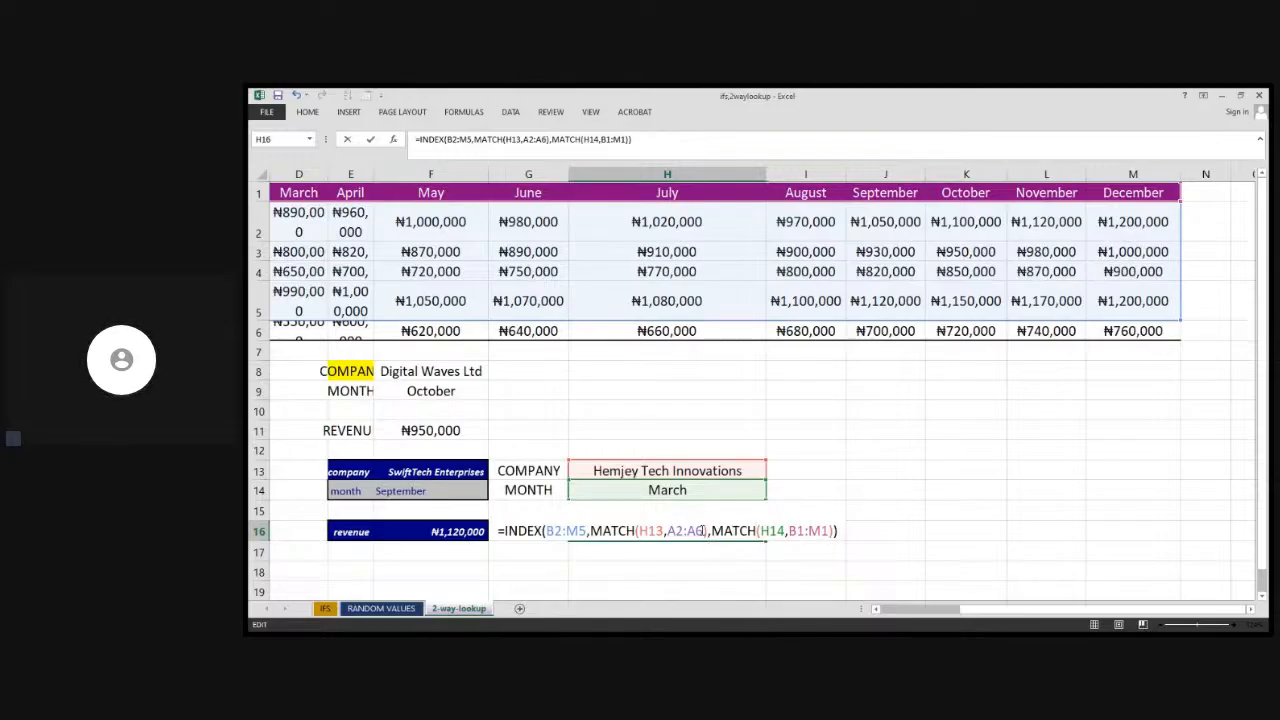
Add 0 as the exact match type to both MATCH functions and enter the completed formula in H16
click(702, 531)
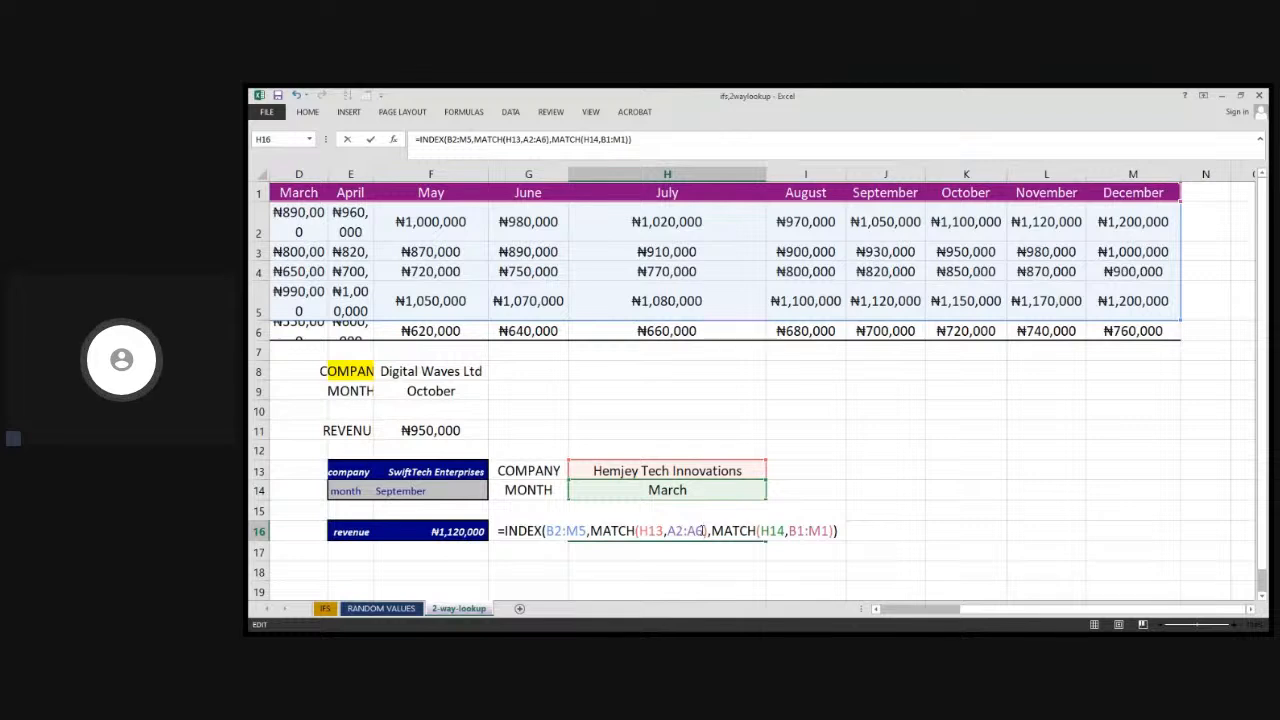
text(,)
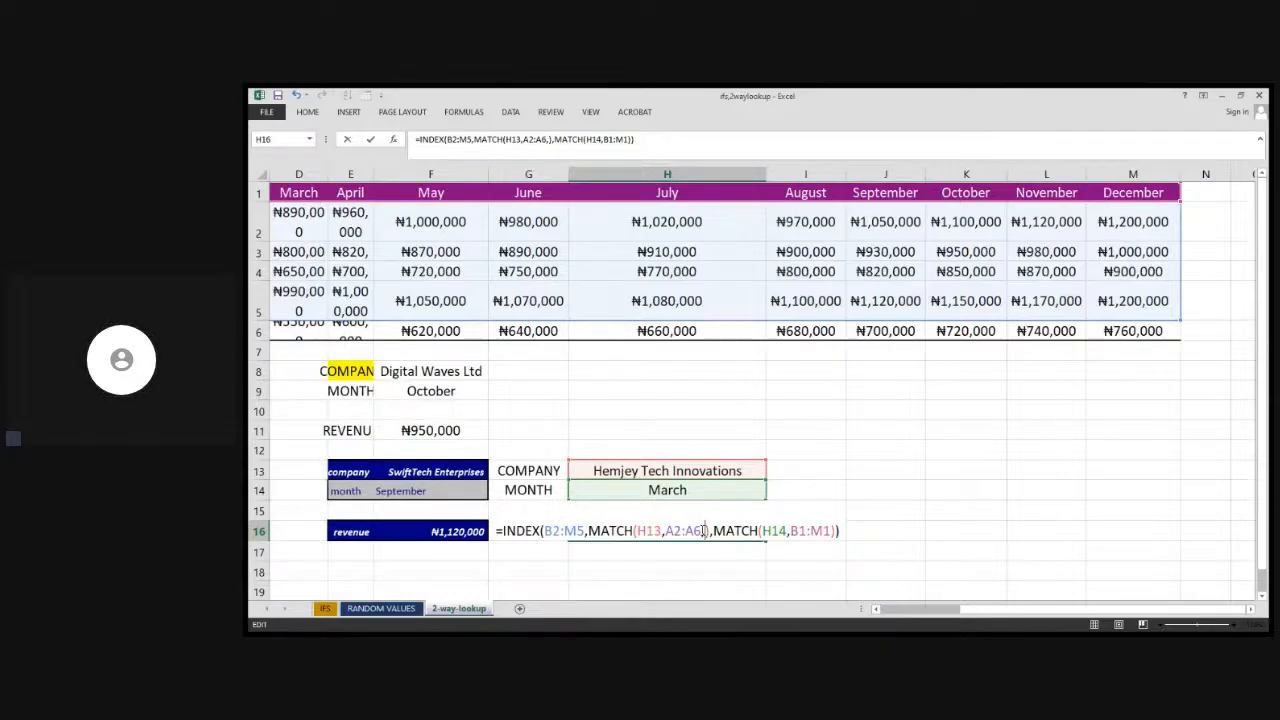
text(0)
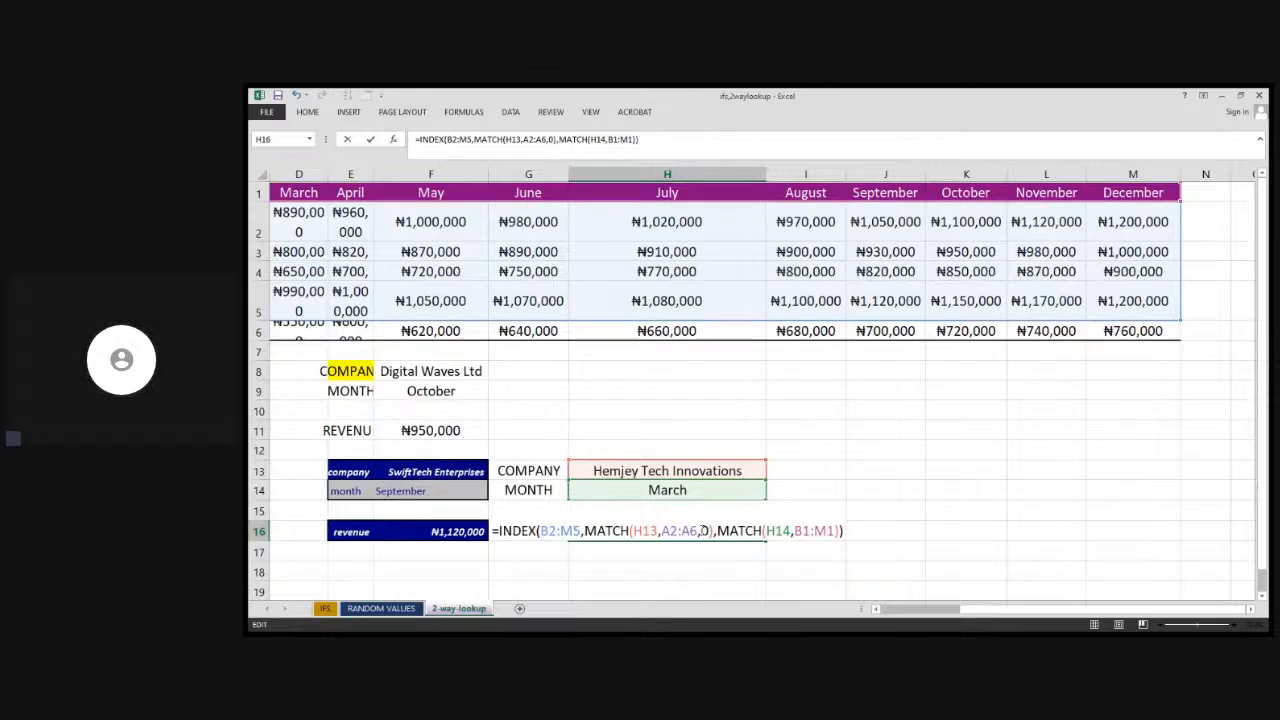
click(833, 530)
text(,)
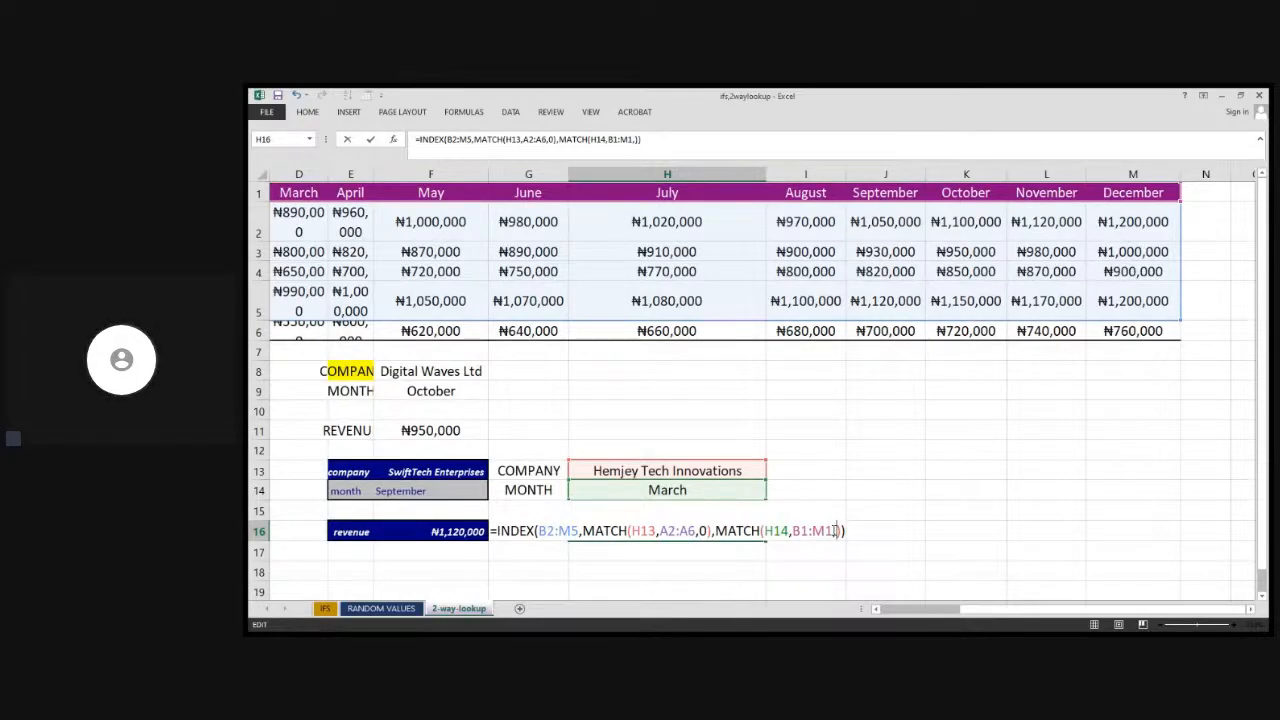
text(0)
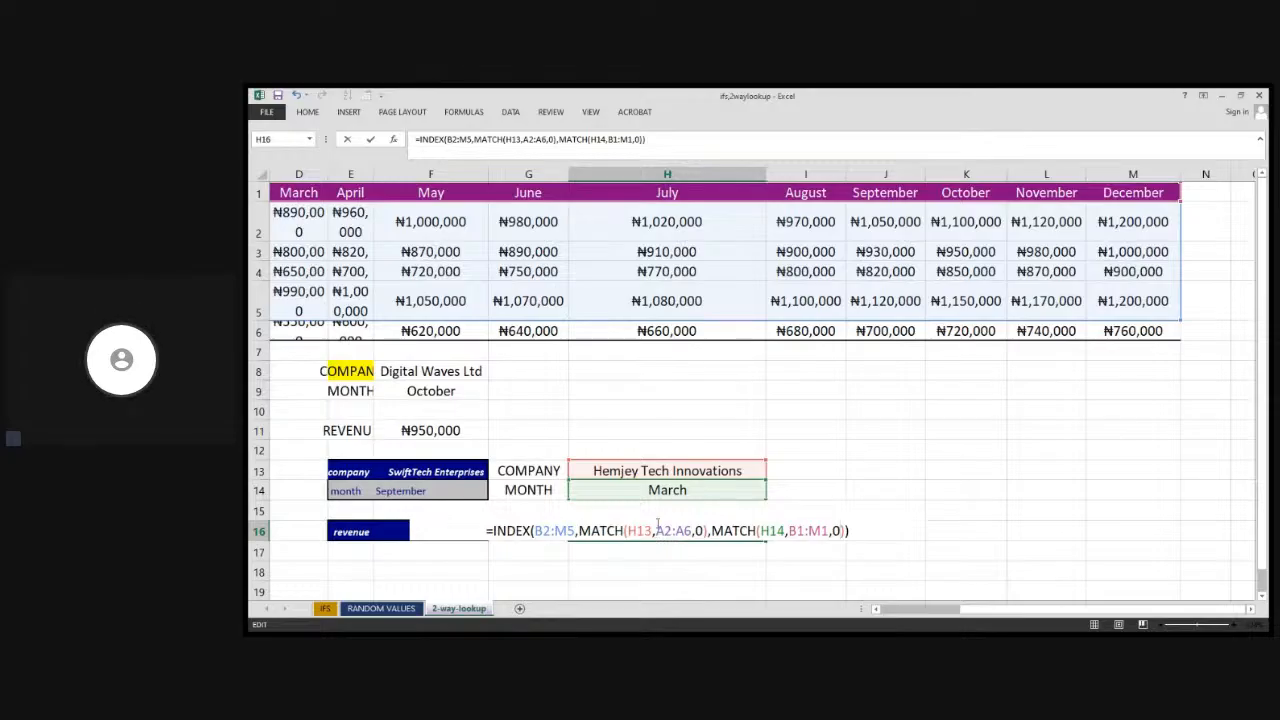
click(837, 530)
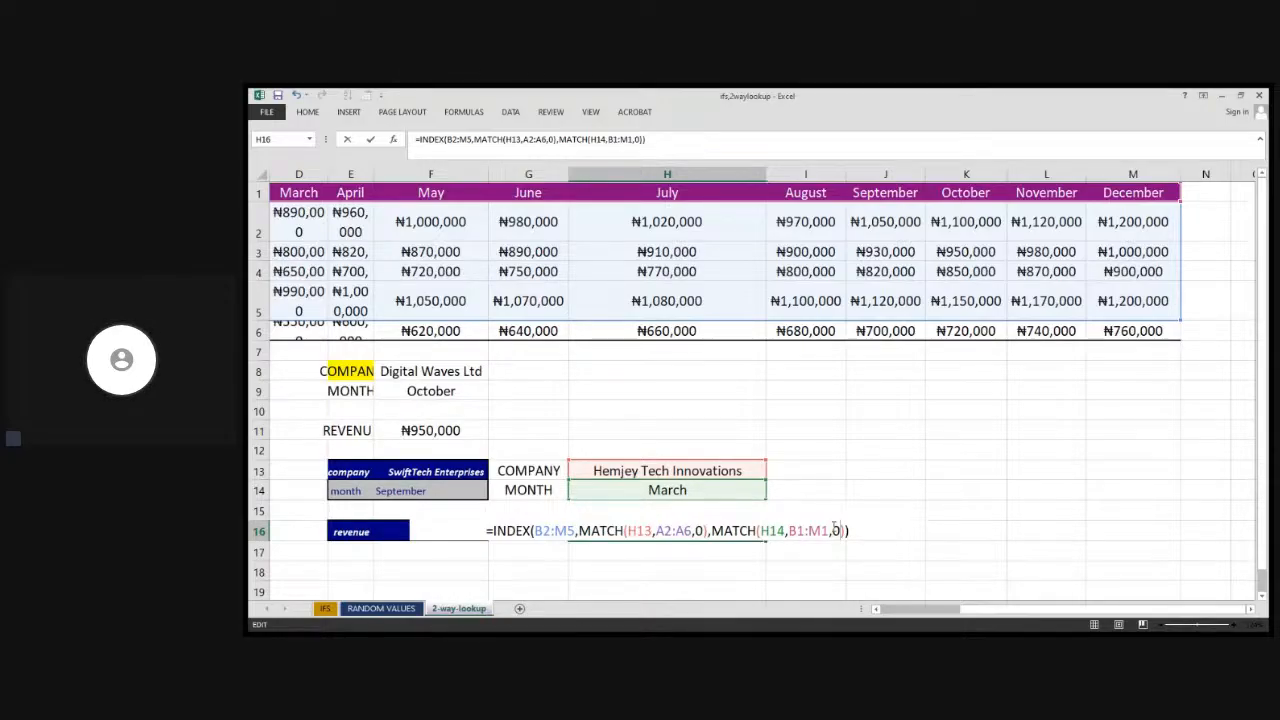
key(Return)
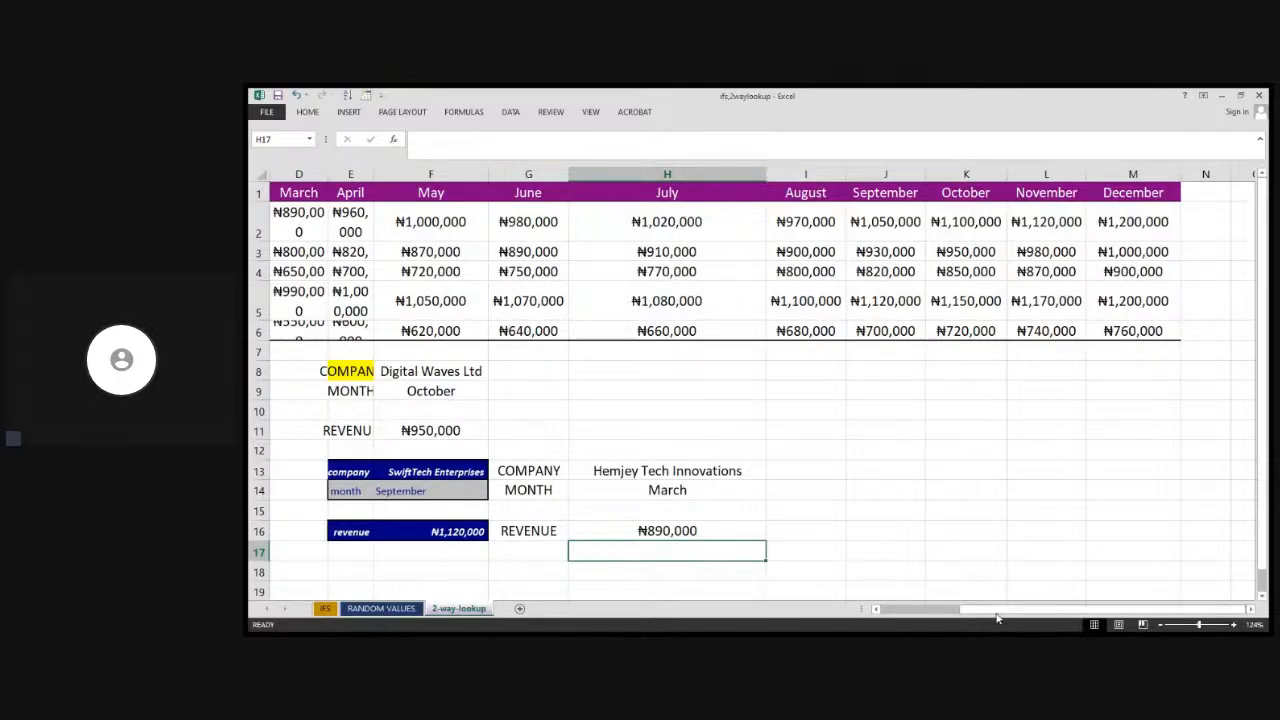
Check the revenue returned in H16 against the table's figure for the chosen company and month
scroll(1000, 609, left, 5)
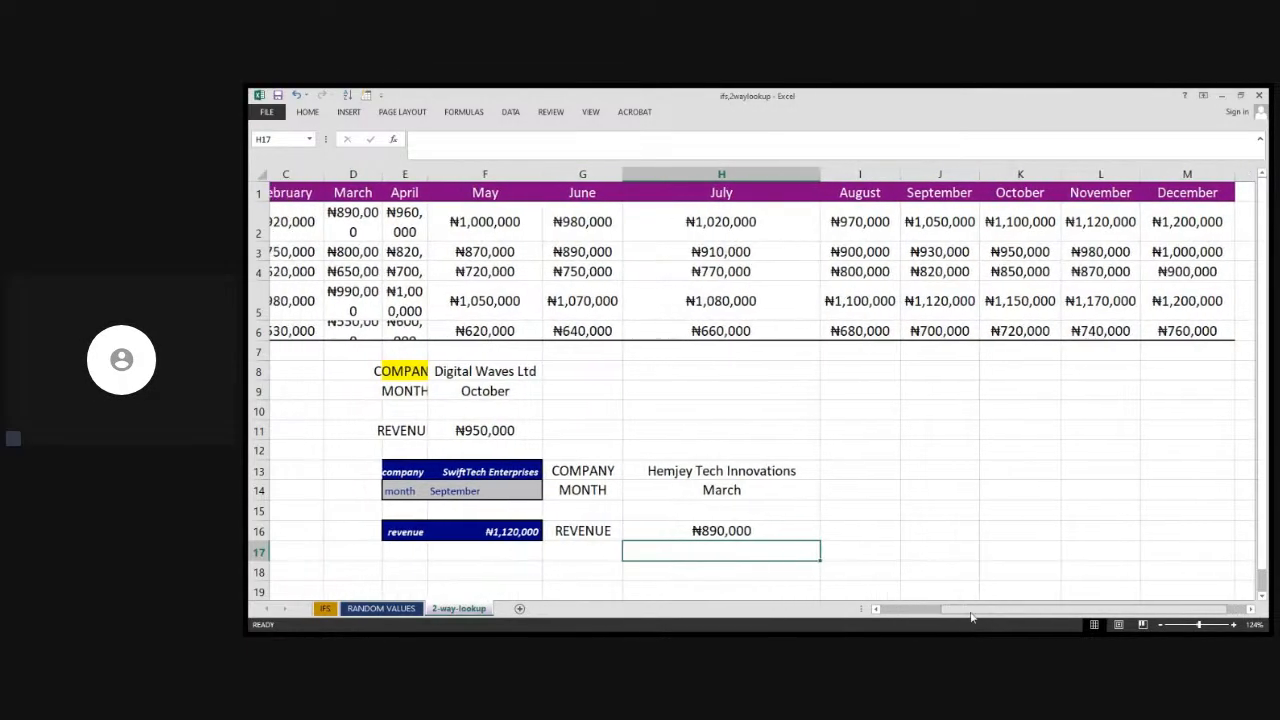
scroll(909, 626, right, 2)
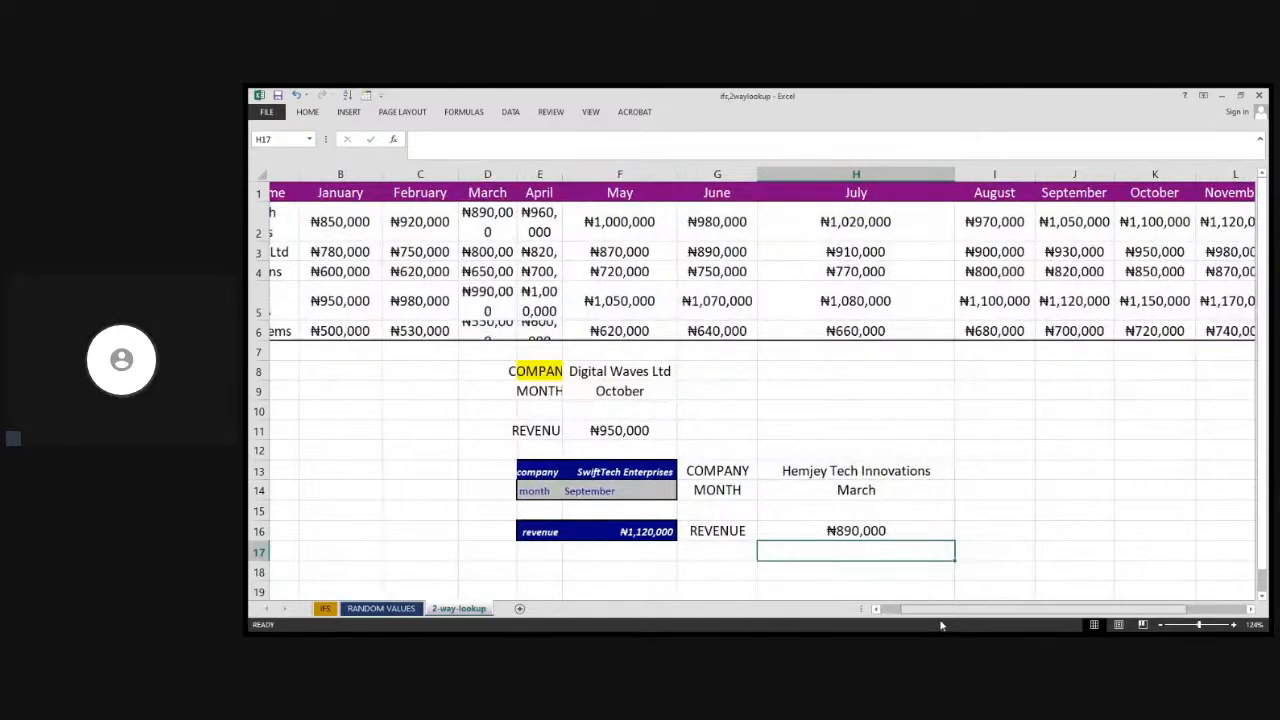
scroll(941, 625, right, 1)
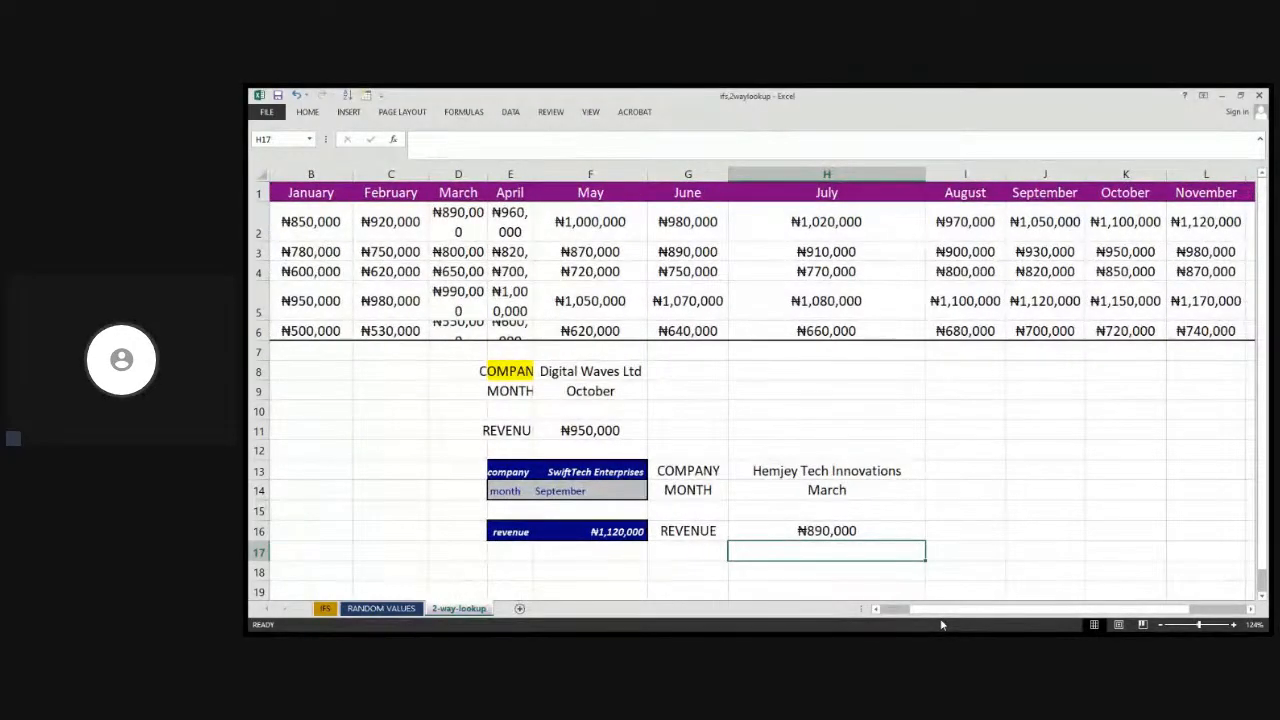
scroll(930, 624, left, 2)
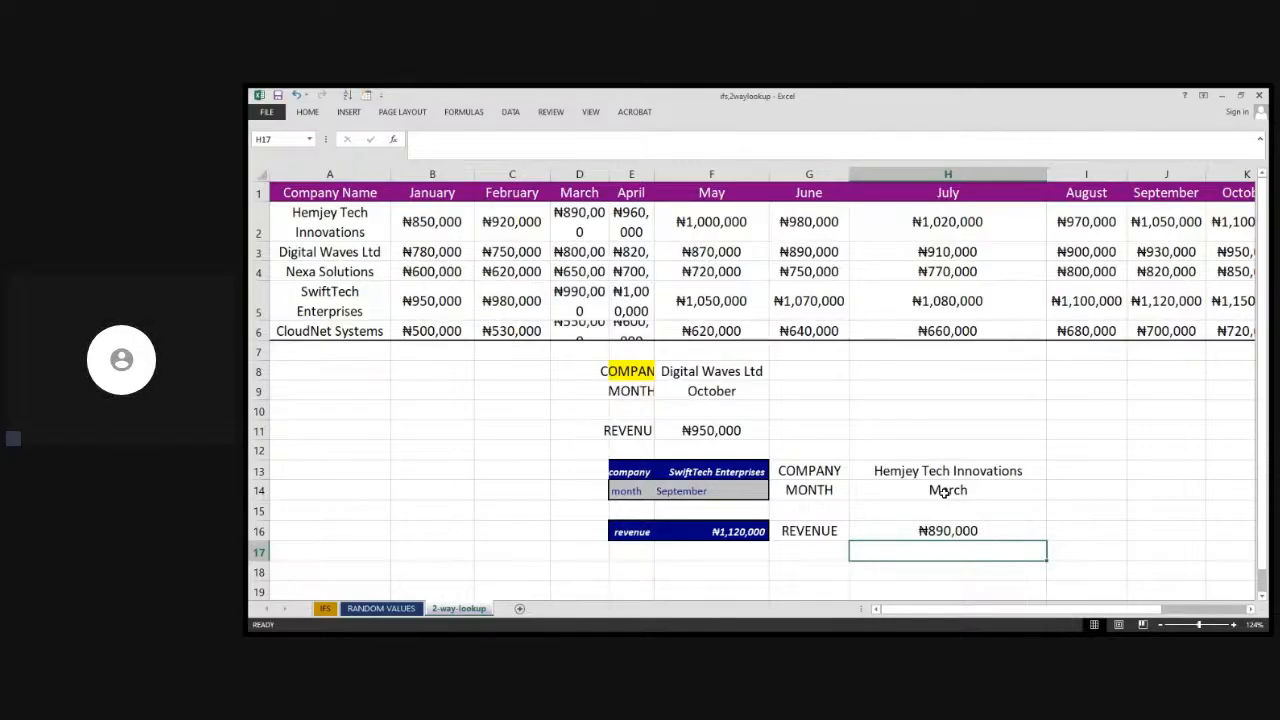
click(927, 594)
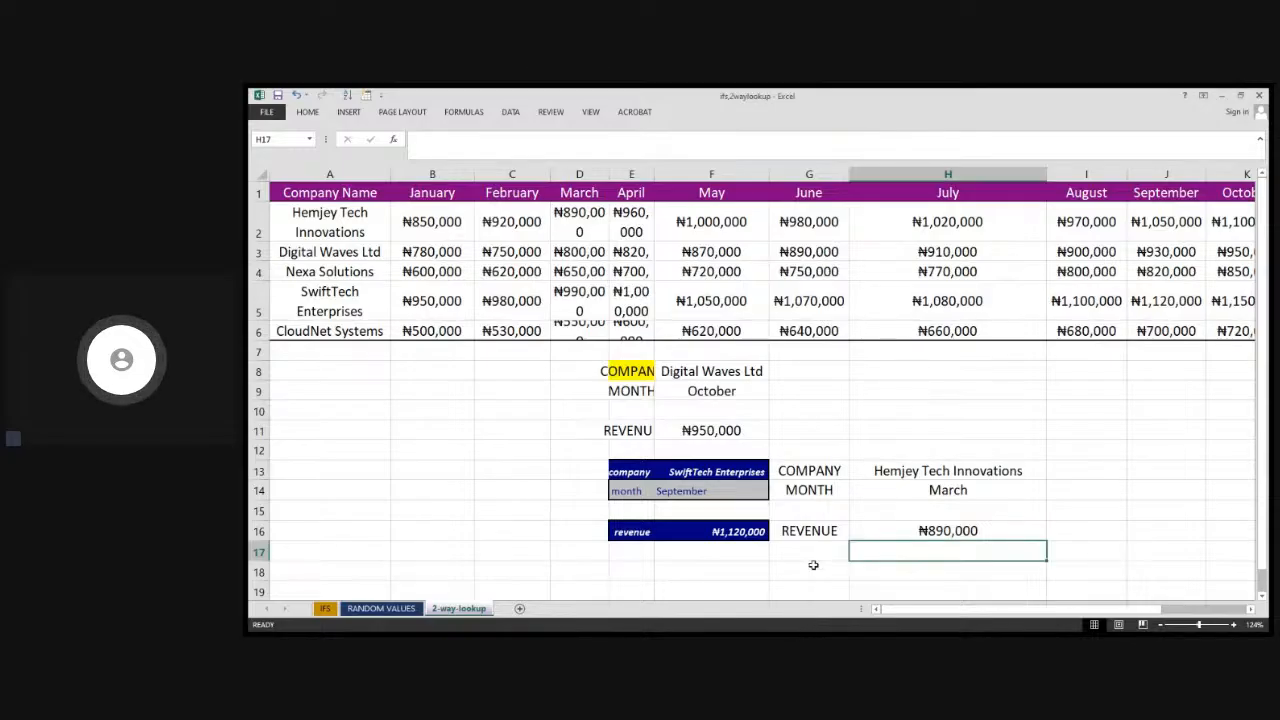
click(937, 530)
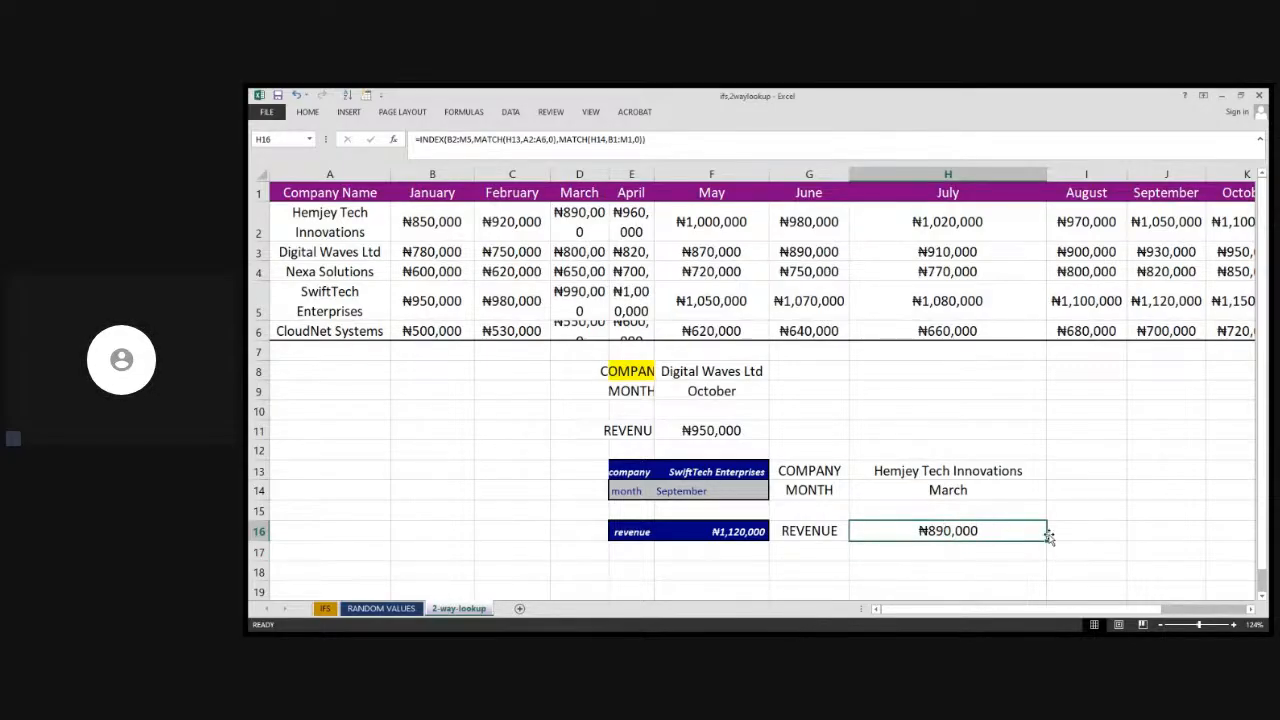
Test the lookup by choosing August as the month in H14 and SwiftTech Enterprises as the company in H13
click(994, 490)
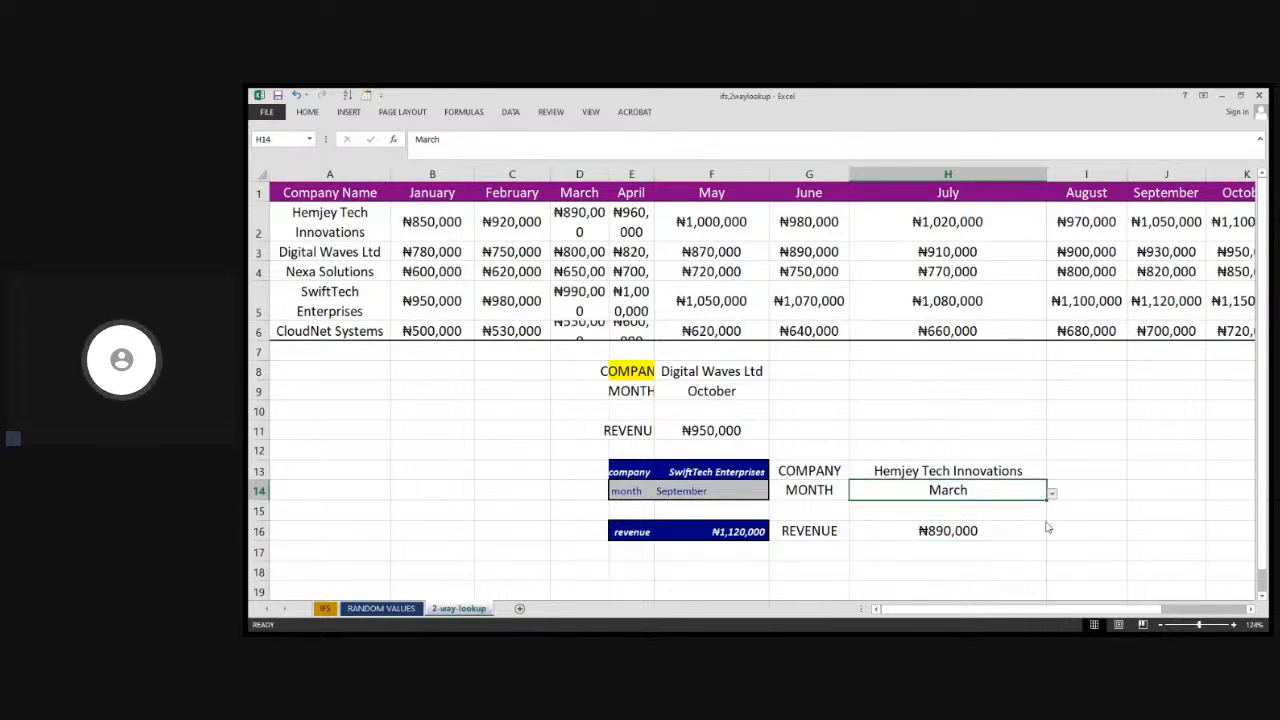
click(990, 553)
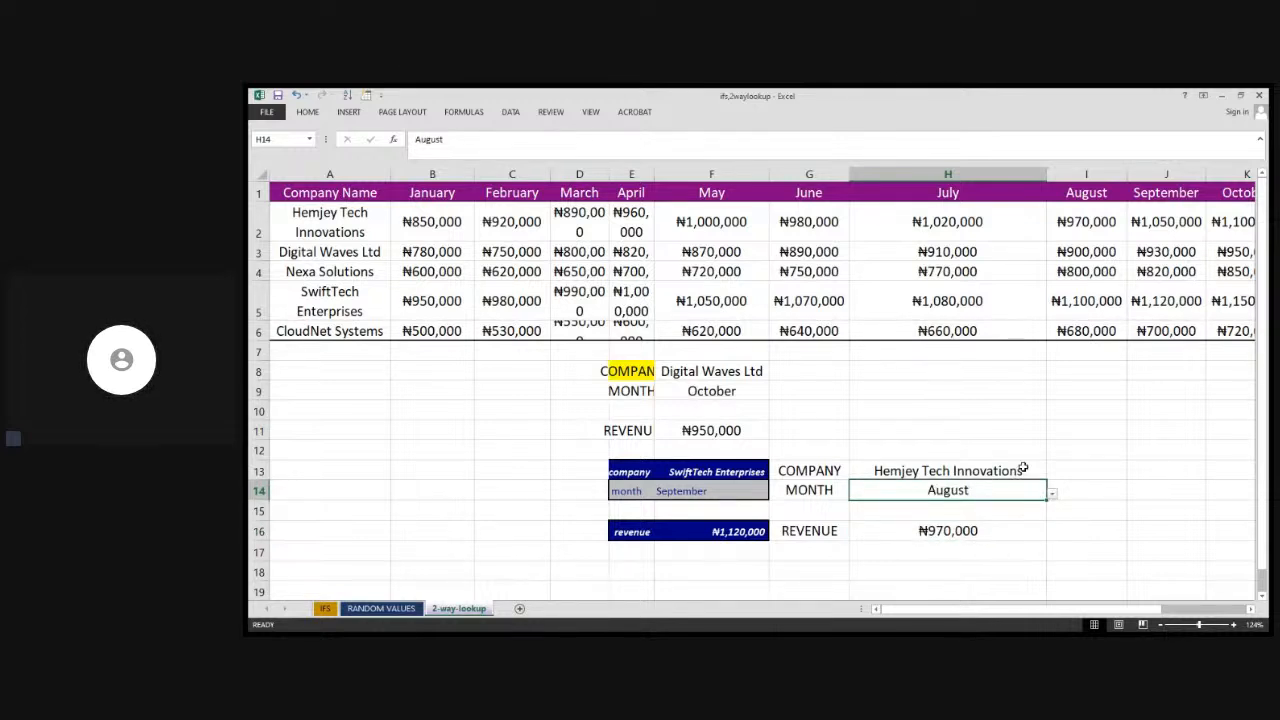
click(1023, 468)
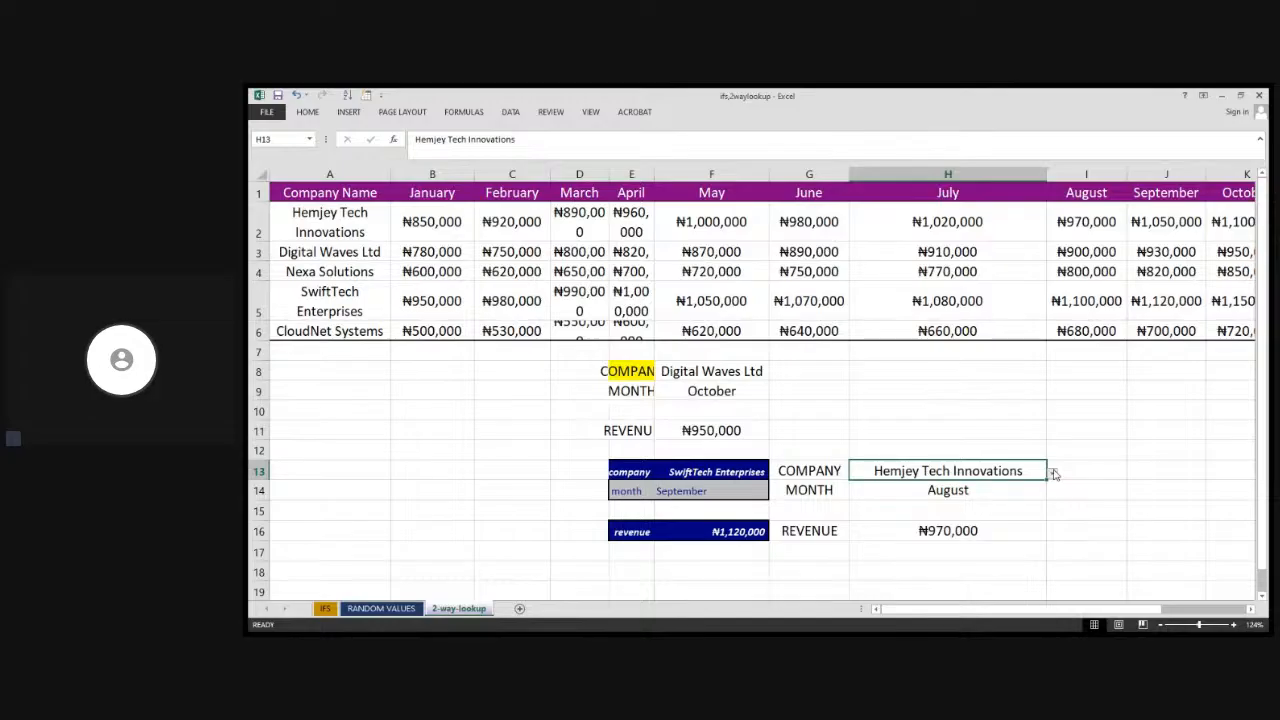
click(1053, 473)
click(1026, 517)
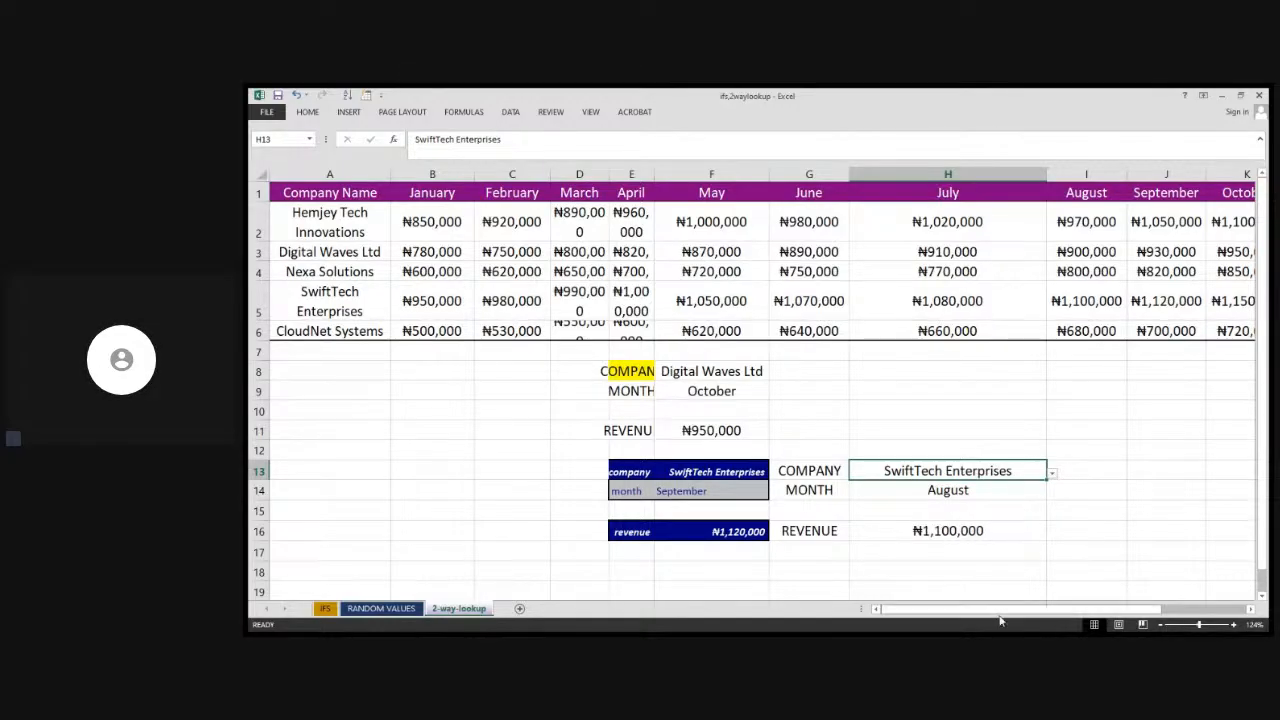